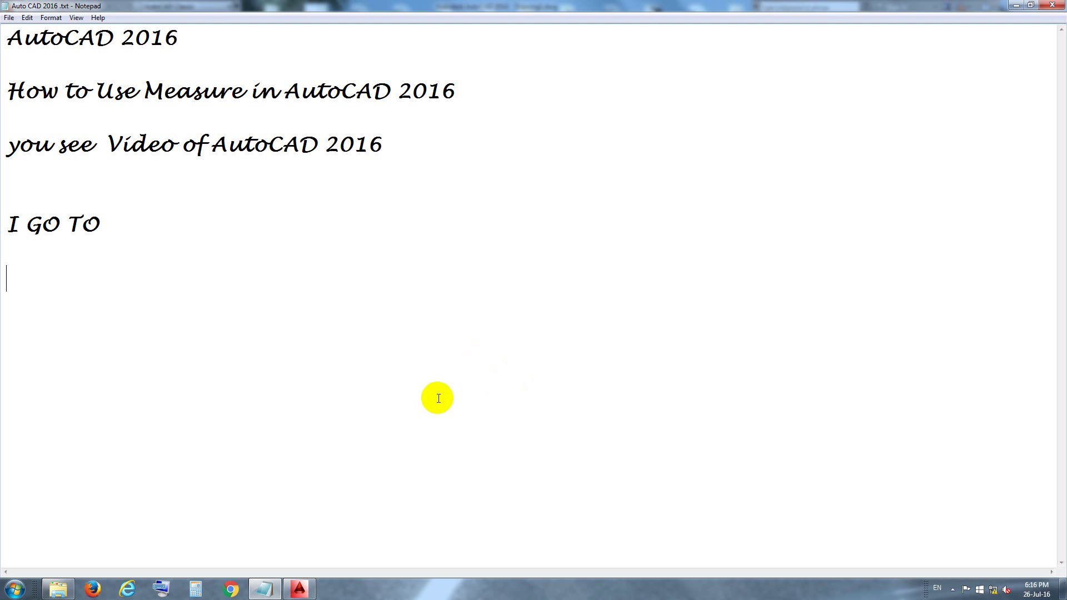
- Review the Notepad notes on using Measure, then switch to the empty AutoCAD 2014 drawing
{"action": "left_click_drag", "start_coordinate": [6, 39], "coordinate": [219, 52]}
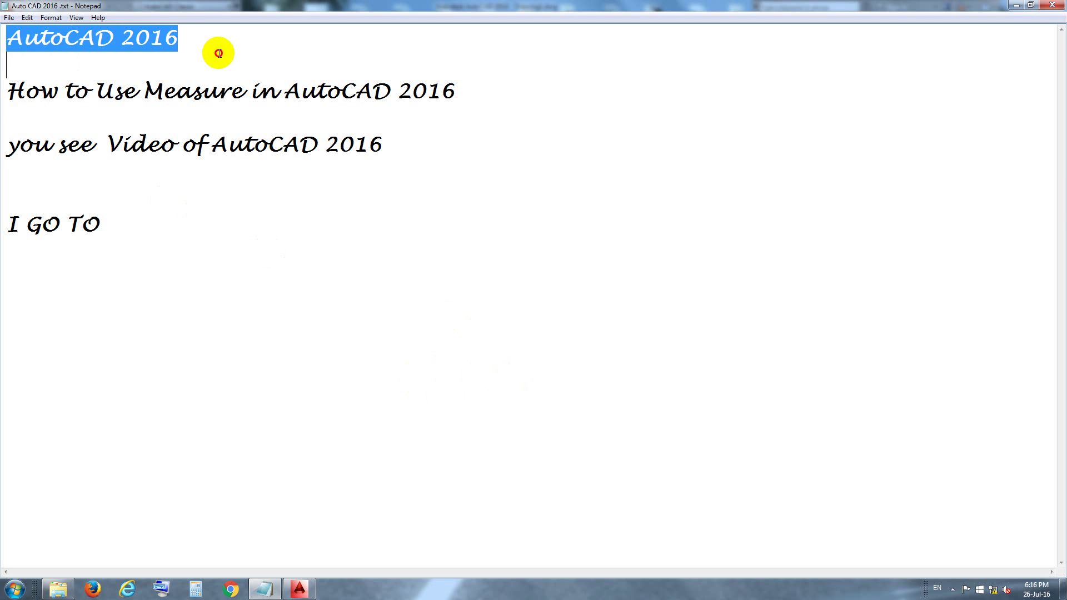
{"action": "mouse_move", "coordinate": [5, 93]}
{"action": "left_mouse_down"}
{"action": "mouse_move", "coordinate": [259, 93]}
{"action": "mouse_move", "coordinate": [418, 108]}
{"action": "left_mouse_up"}
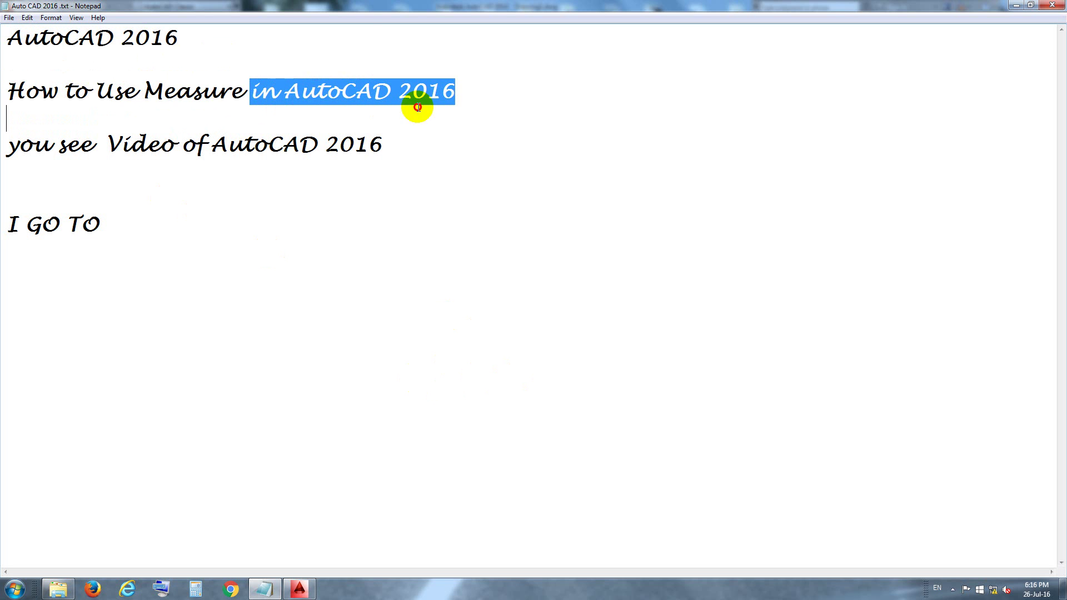
{"action": "left_click_drag", "start_coordinate": [7, 149], "coordinate": [382, 157]}
{"action": "key", "text": "Right"}
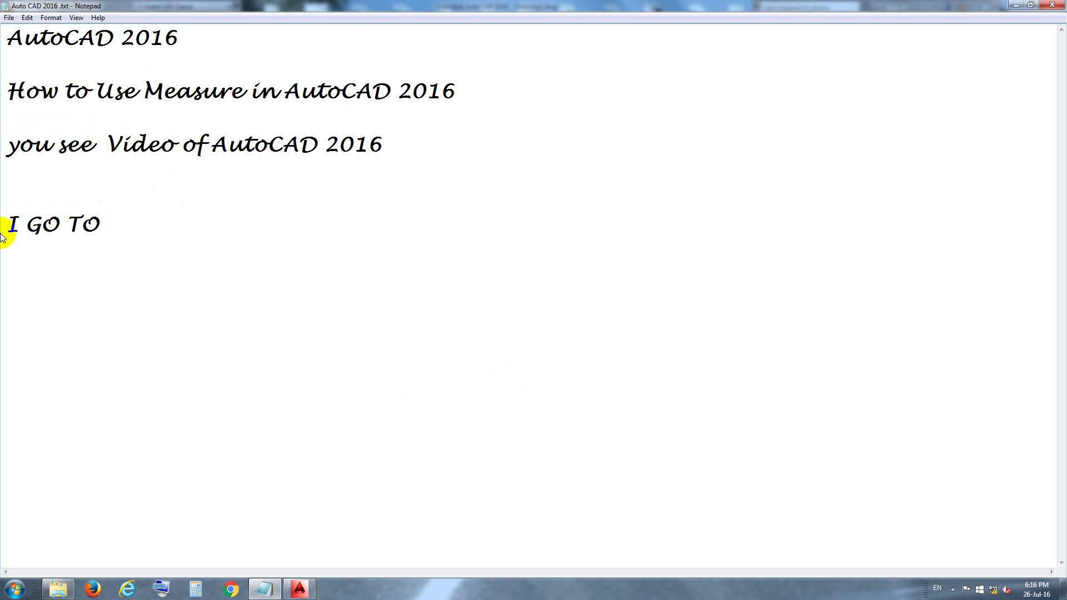
{"action": "left_click_drag", "start_coordinate": [8, 225], "coordinate": [133, 230]}
{"action": "left_click", "coordinate": [185, 233]}
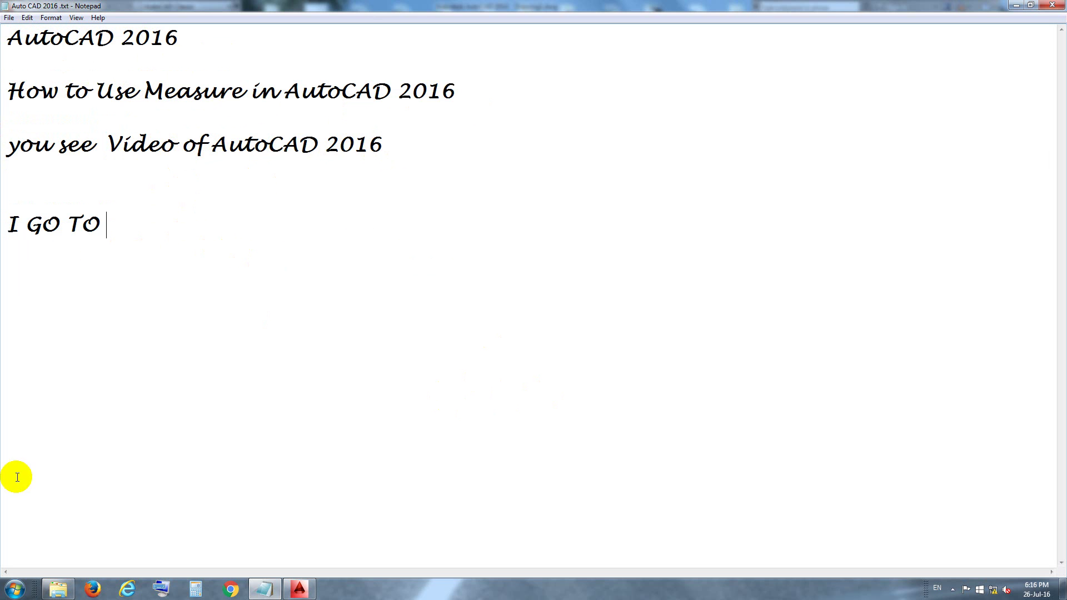
{"action": "left_click", "coordinate": [299, 590]}
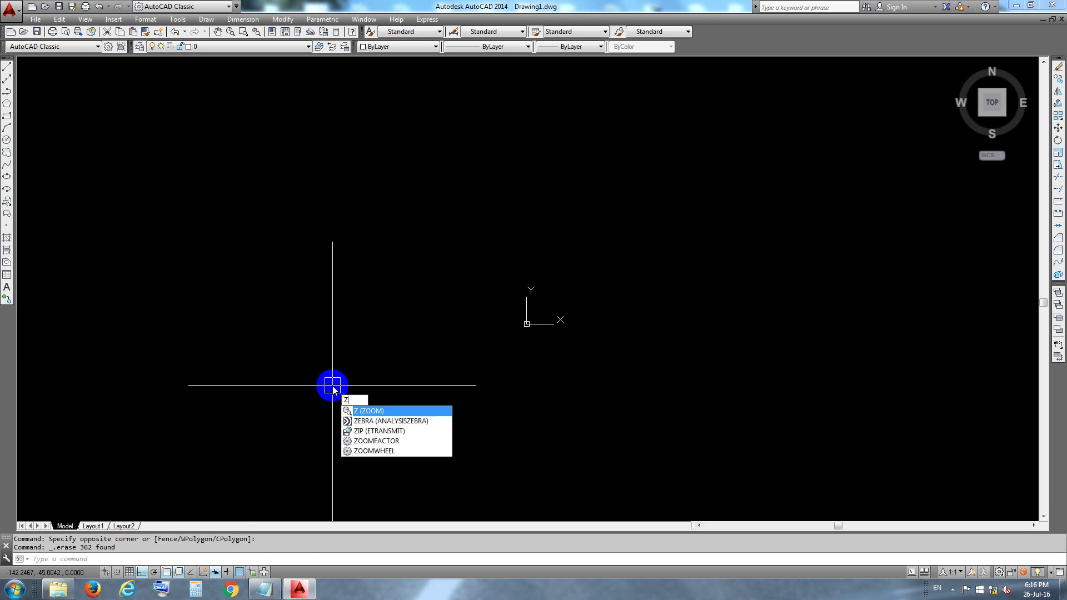
- Zoom to the drawing extents
{"action": "key", "text": "Return"}
{"action": "type", "text": "e"}
{"action": "key", "text": "Return"}
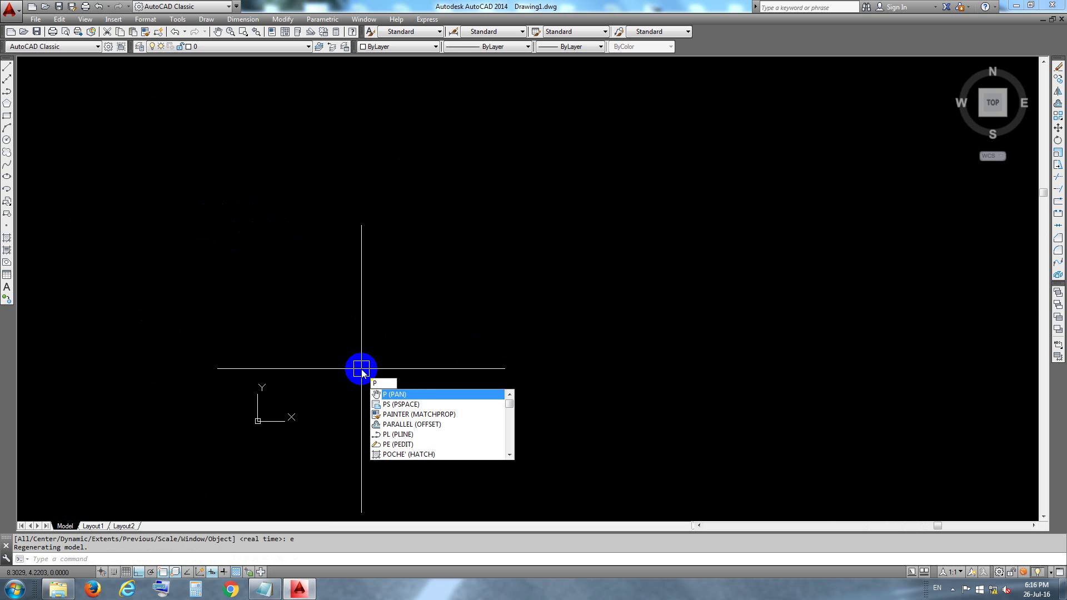
- Start a polyline with a short horizontal base segment and turn Ortho off for angled lines
{"action": "type", "text": "l"}
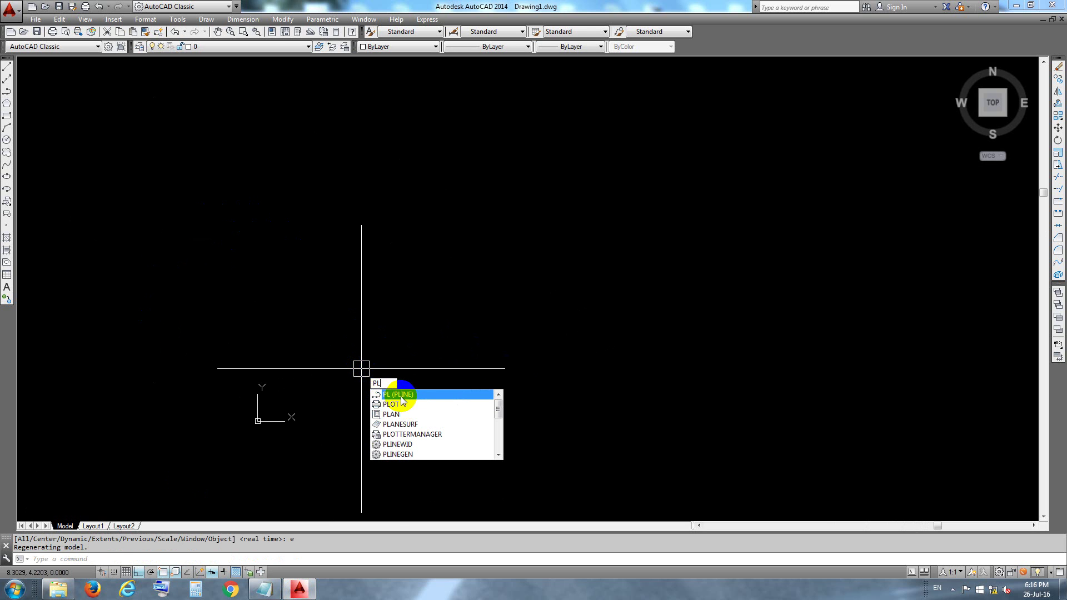
{"action": "left_click", "coordinate": [405, 398]}
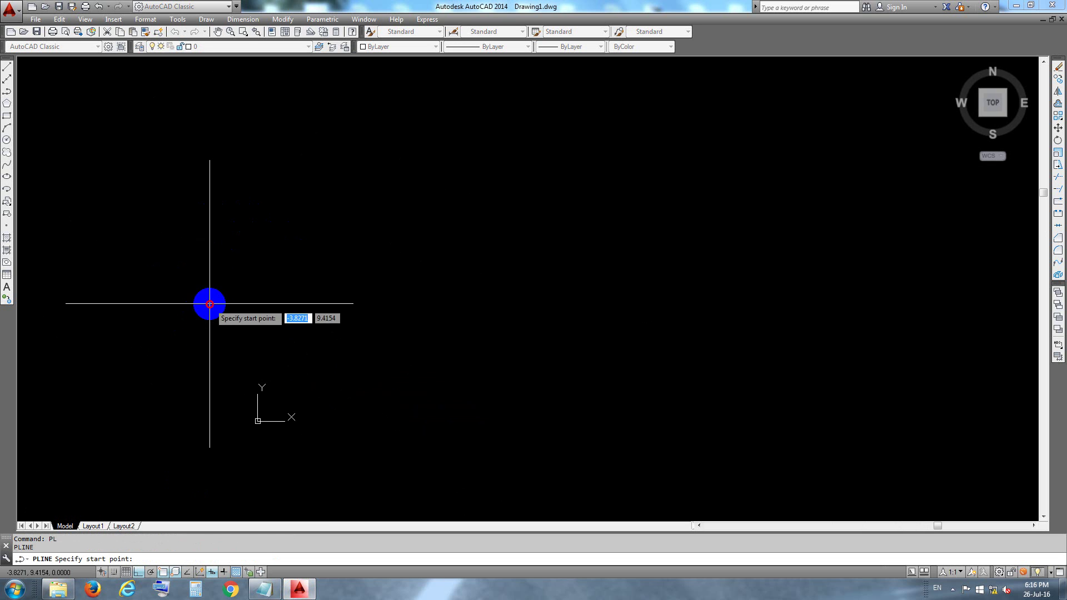
{"action": "left_click", "coordinate": [210, 303]}
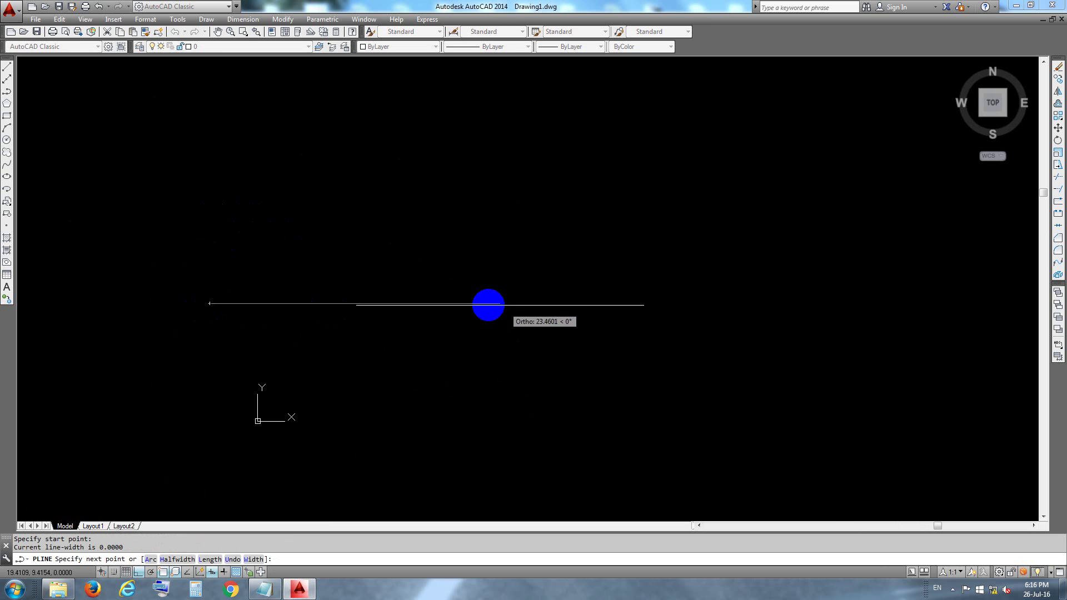
{"action": "left_click", "coordinate": [379, 304]}
{"action": "middle_click_drag", "start_coordinate": [412, 273], "coordinate": [410, 376]}
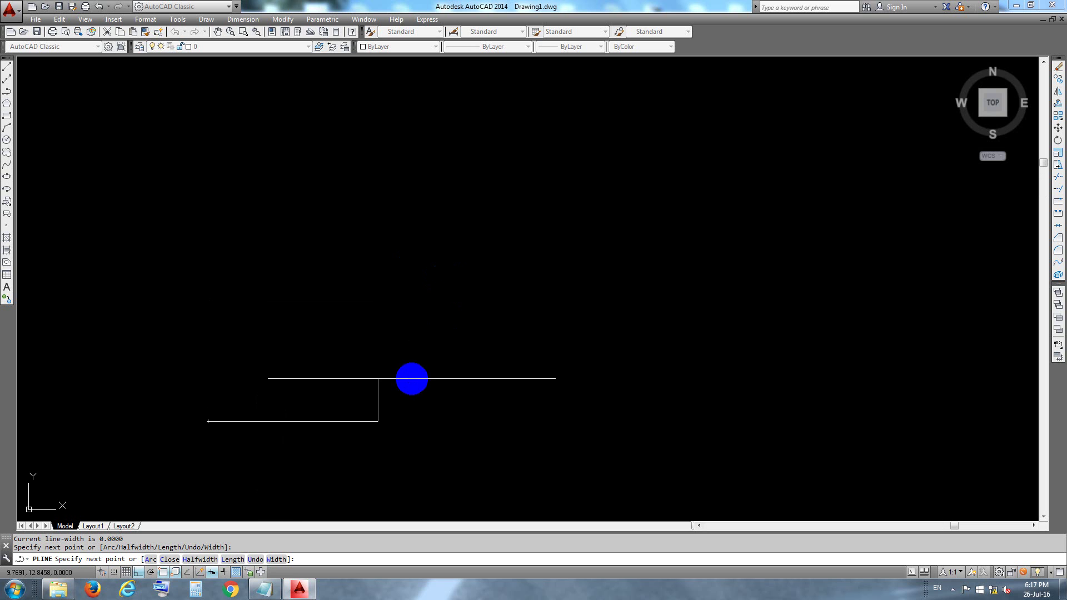
{"action": "key", "text": "F8"}
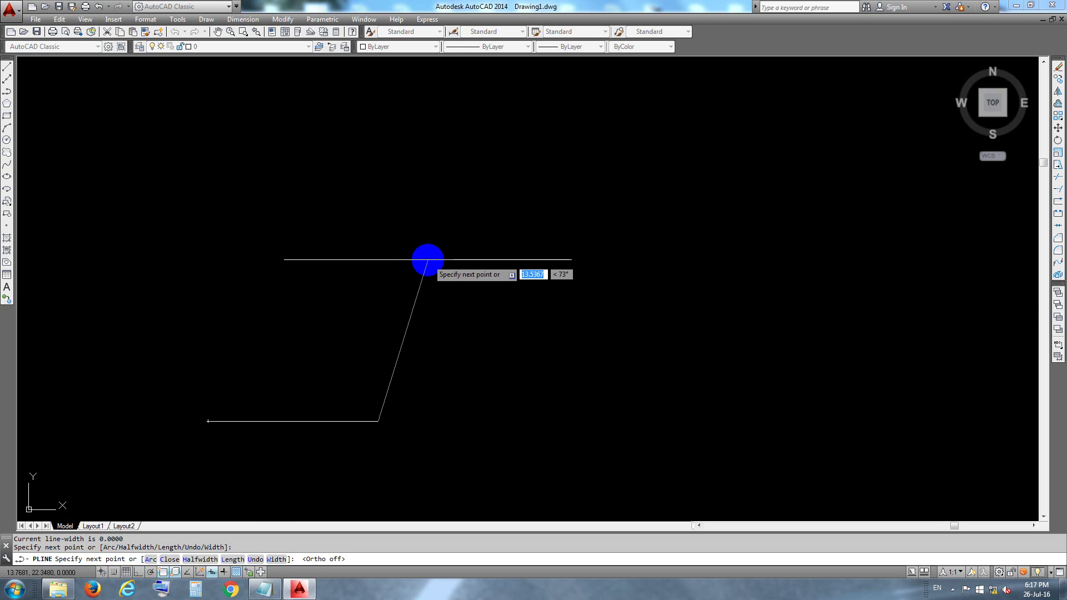
{"action": "left_click", "coordinate": [149, 560]}
{"action": "right_click", "coordinate": [127, 573]}
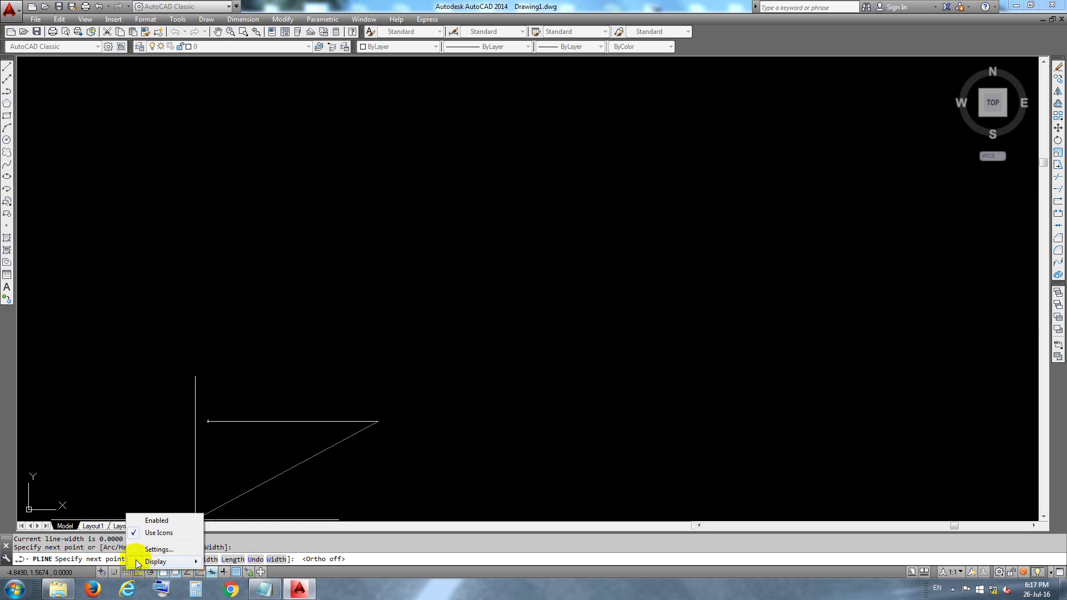
{"action": "left_click", "coordinate": [158, 549]}
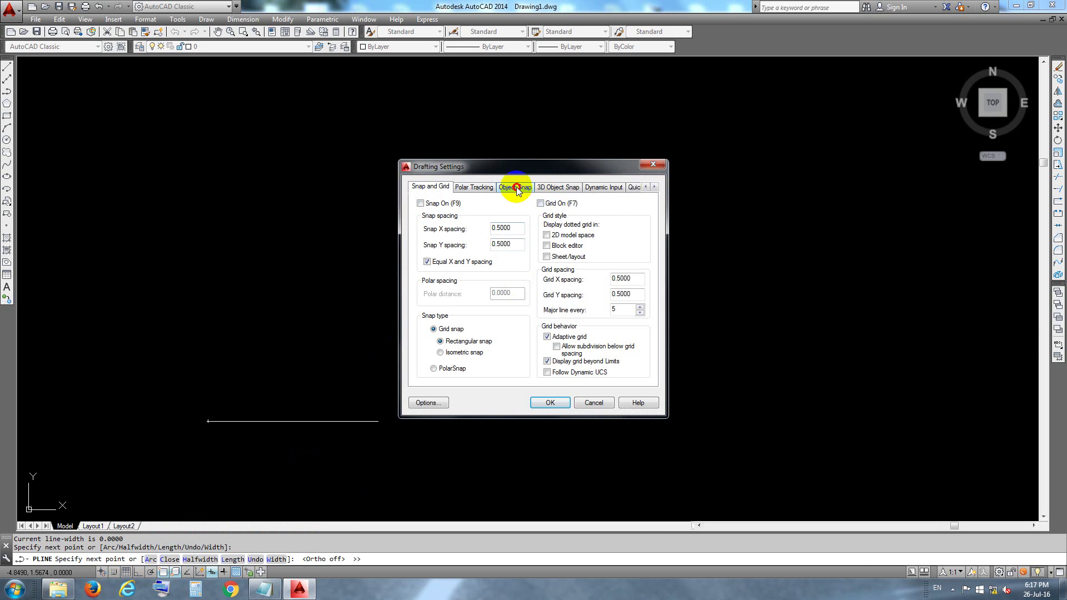
{"action": "left_click", "coordinate": [518, 190]}
{"action": "left_click", "coordinate": [553, 188]}
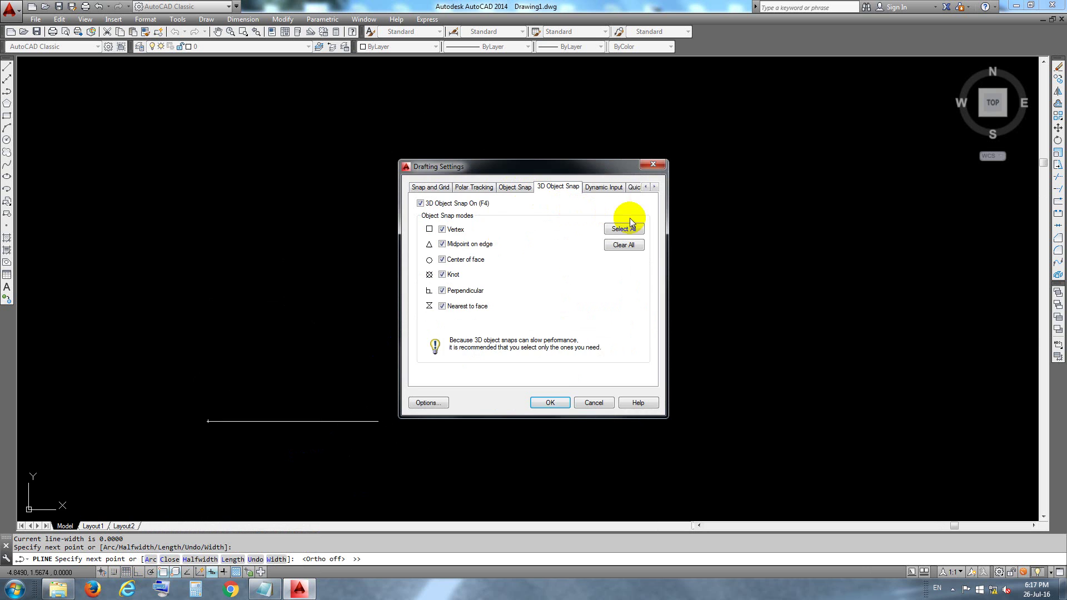
{"action": "left_click", "coordinate": [551, 402]}
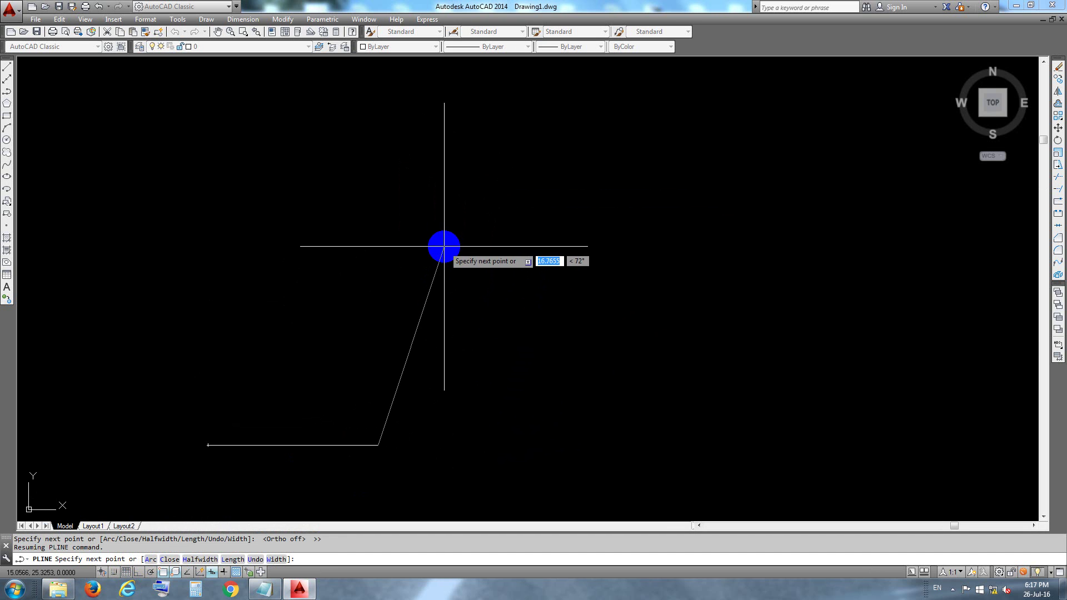
- Draw the first small peak back down to the baseline, followed by a short flat segment
{"action": "left_click", "coordinate": [444, 246]}
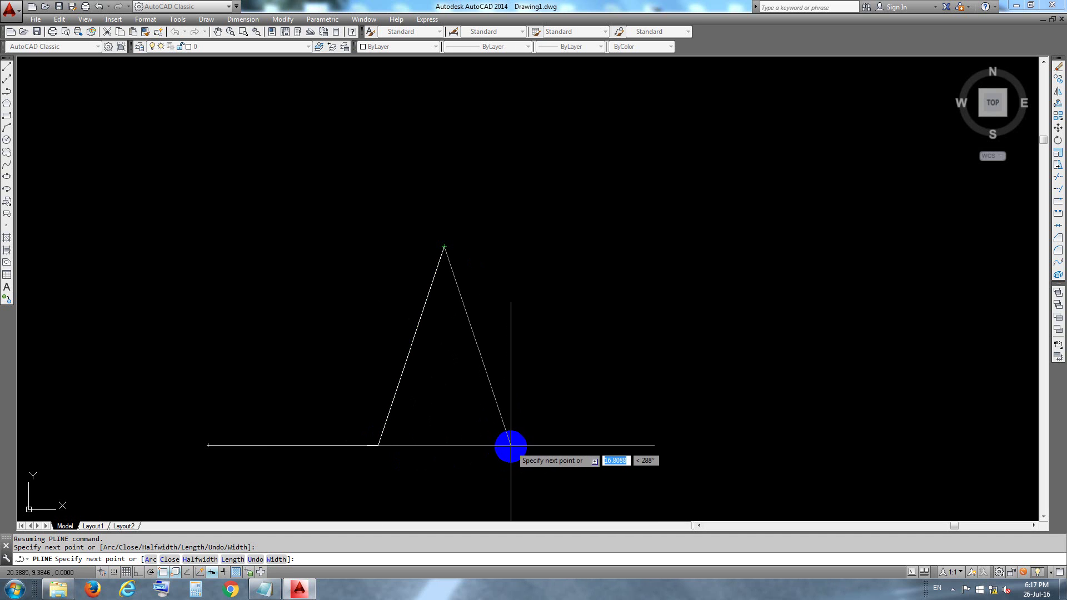
{"action": "left_click", "coordinate": [510, 446]}
{"action": "middle_click_drag", "start_coordinate": [676, 447], "coordinate": [591, 436]}
{"action": "left_click", "coordinate": [596, 438]}
{"action": "scroll", "coordinate": [601, 289], "scroll_direction": "down", "scroll_amount": 5}
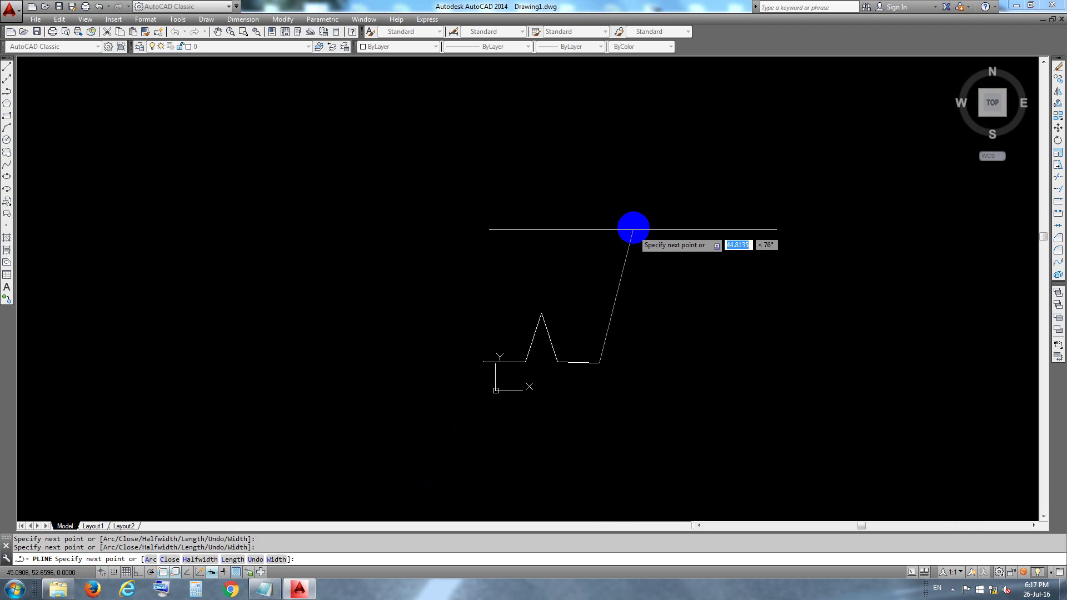
- Add the tall second peak, a flat stretch, and the small third peak
{"action": "left_click", "coordinate": [636, 210]}
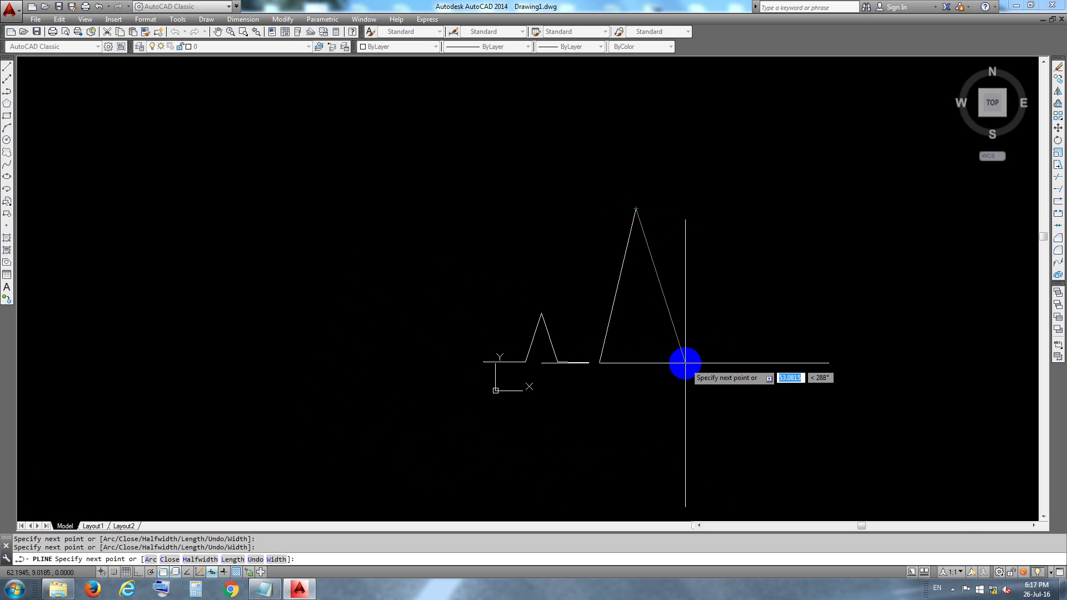
{"action": "left_click", "coordinate": [685, 364]}
{"action": "middle_click_drag", "start_coordinate": [744, 364], "coordinate": [655, 351]}
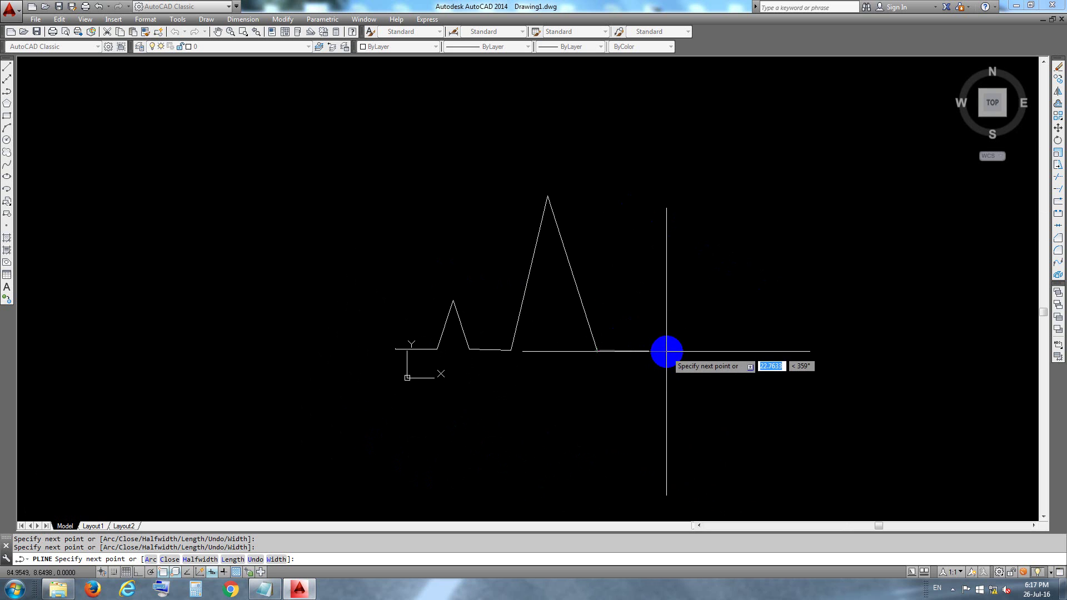
{"action": "left_click", "coordinate": [649, 351]}
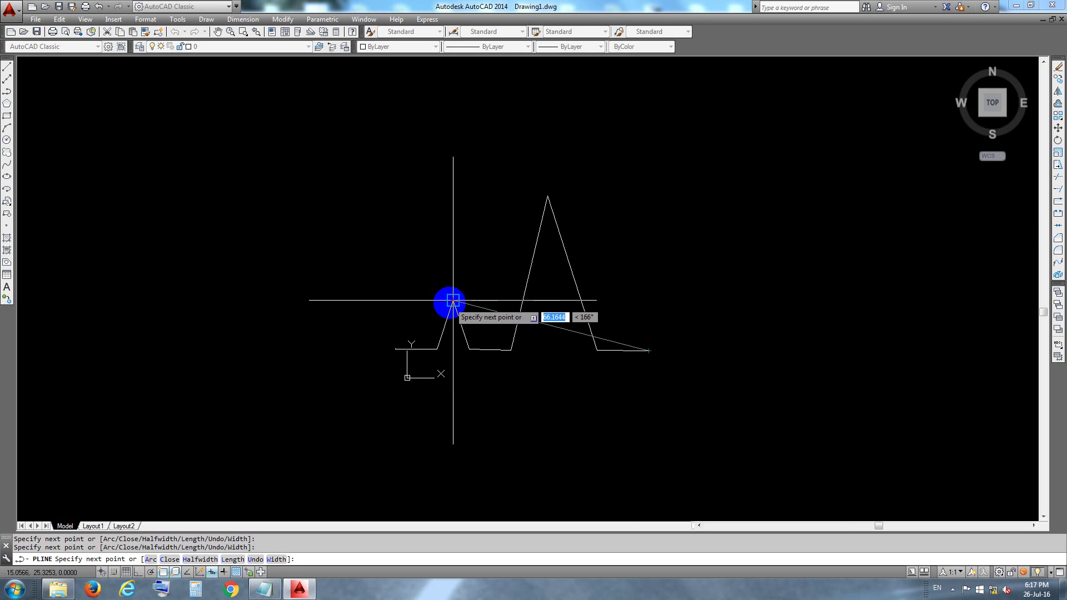
{"action": "left_click", "coordinate": [677, 301]}
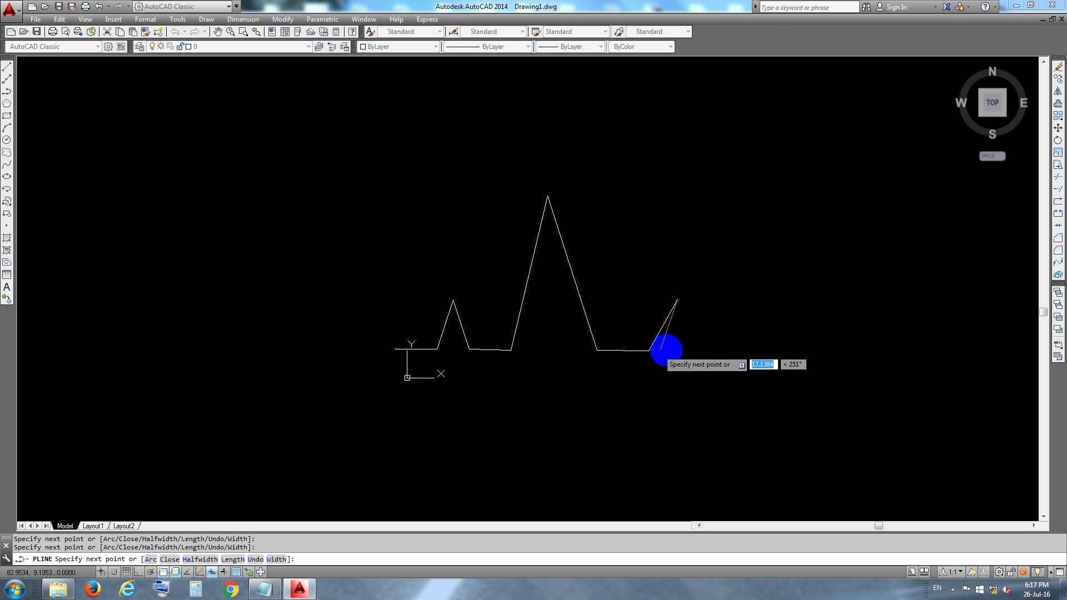
{"action": "left_click", "coordinate": [691, 349]}
{"action": "middle_click_drag", "start_coordinate": [778, 355], "coordinate": [675, 339]}
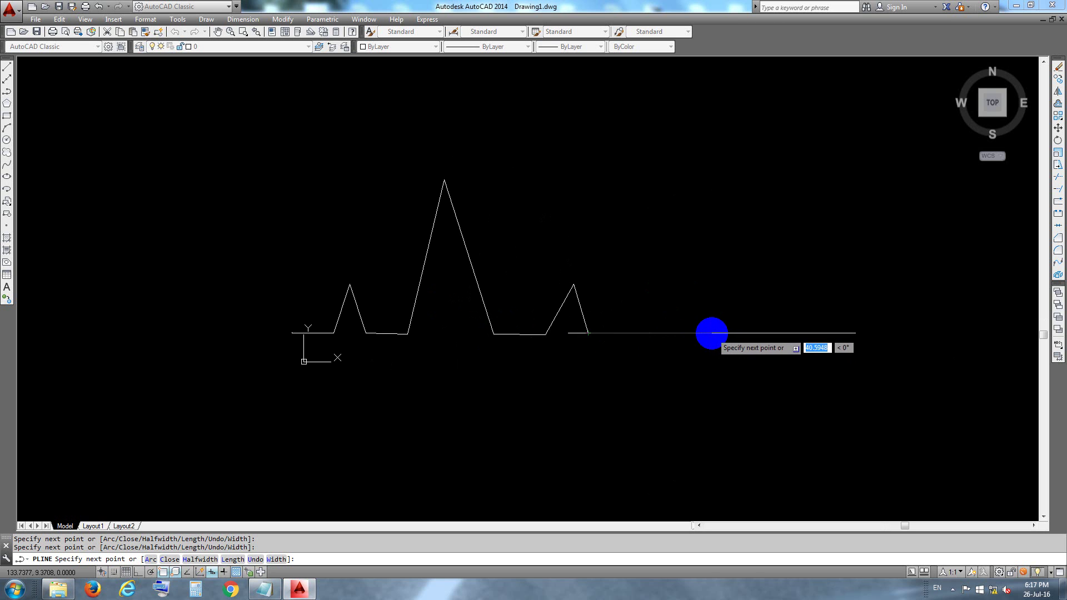
- With Ortho on, extend the baseline right, drop down, and step the outline around the left side
{"action": "key", "text": "F8"}
{"action": "left_click", "coordinate": [637, 333]}
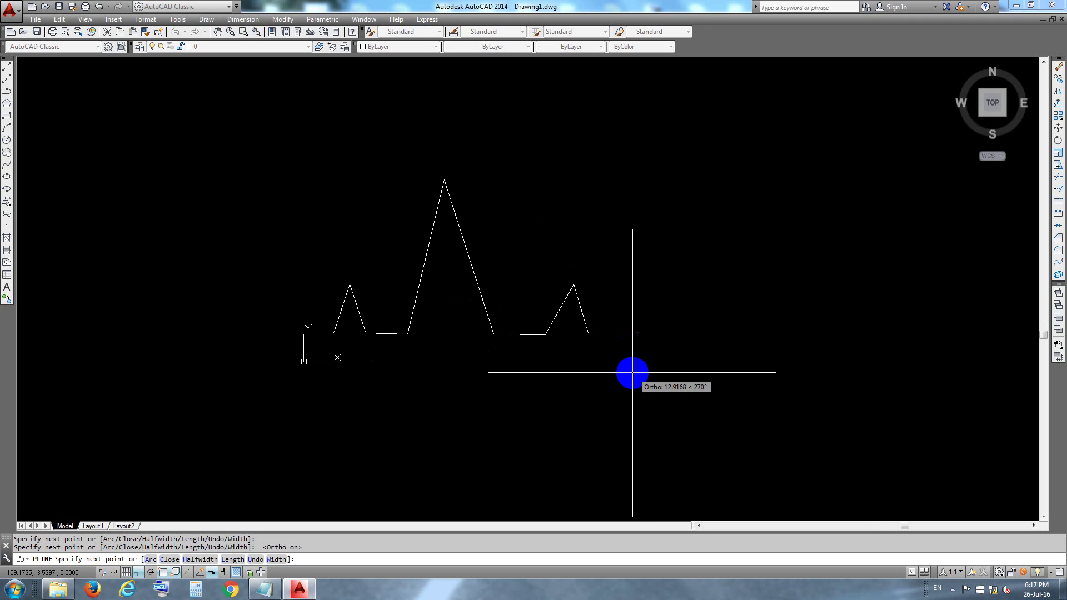
{"action": "left_click", "coordinate": [634, 372]}
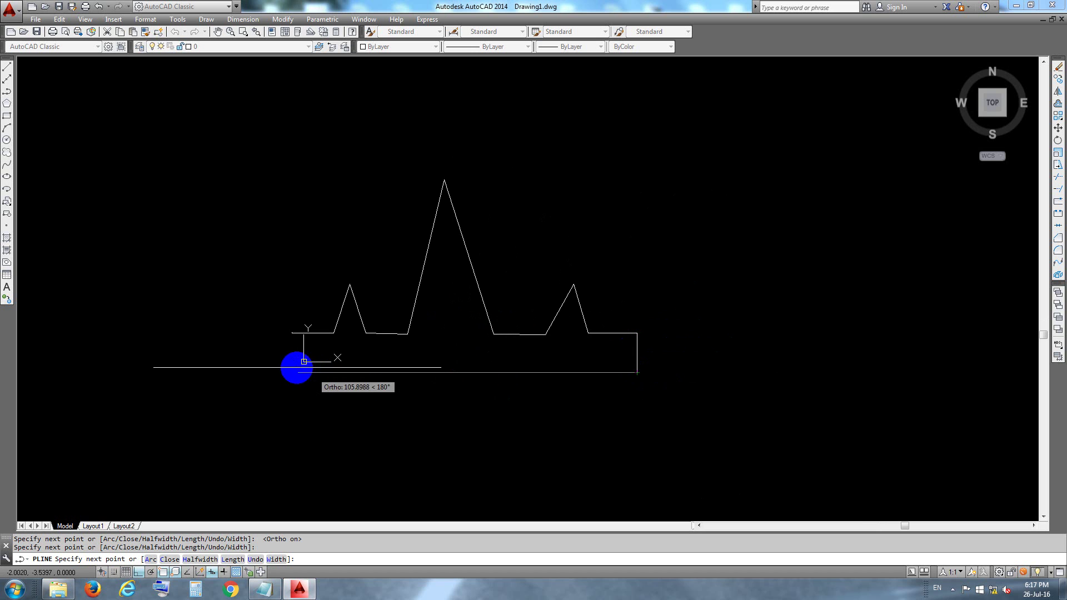
{"action": "left_click", "coordinate": [289, 371]}
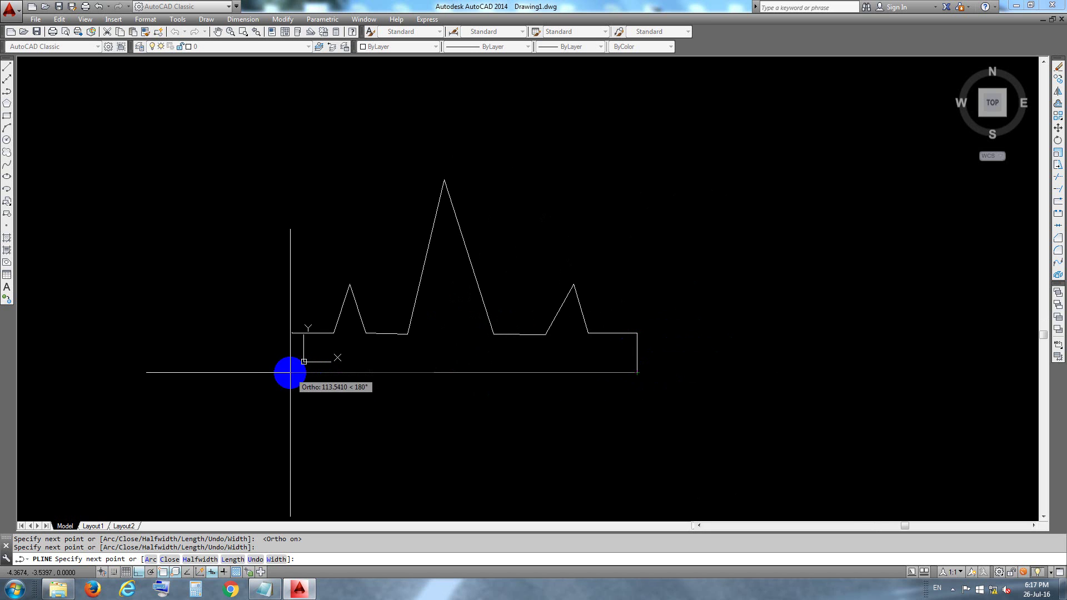
{"action": "left_click", "coordinate": [290, 344]}
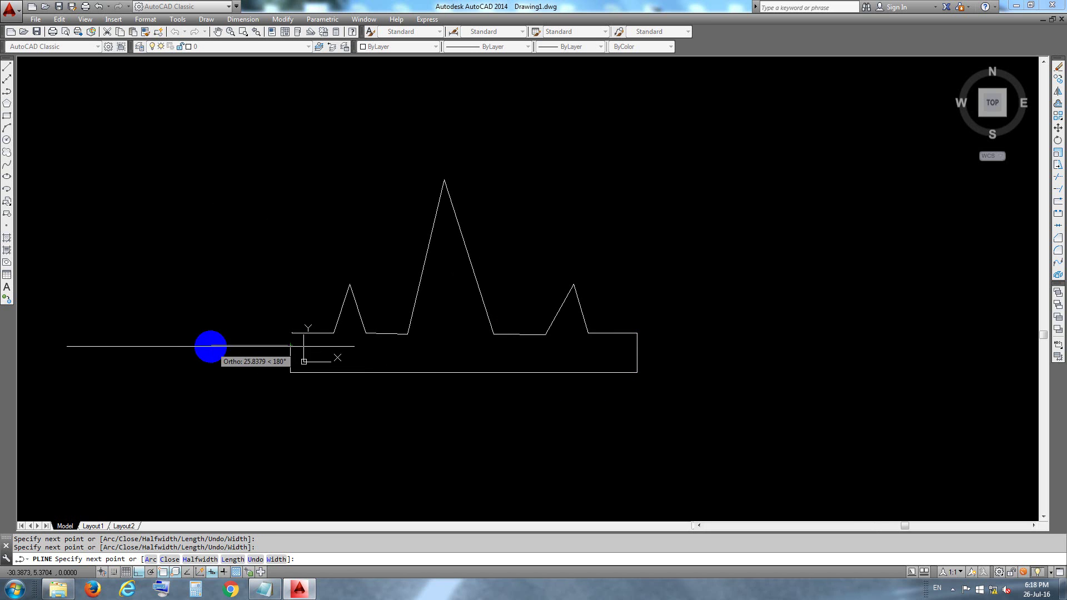
{"action": "left_click", "coordinate": [209, 345]}
{"action": "middle_click_drag", "start_coordinate": [203, 299], "coordinate": [299, 264]}
{"action": "left_click", "coordinate": [299, 265]}
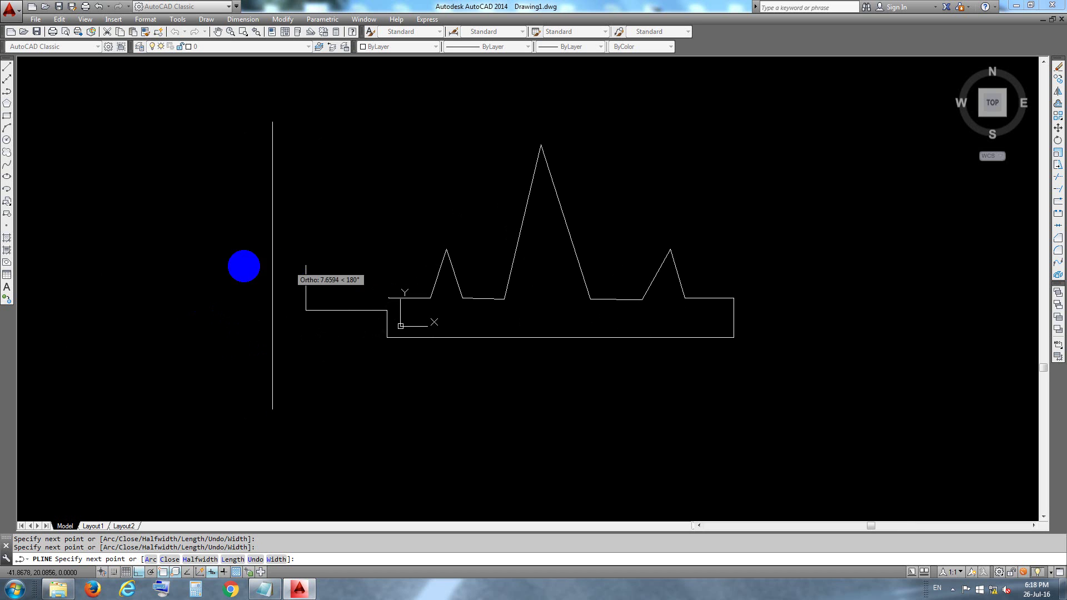
{"action": "left_click", "coordinate": [195, 288]}
{"action": "middle_click_drag", "start_coordinate": [195, 349], "coordinate": [191, 305]}
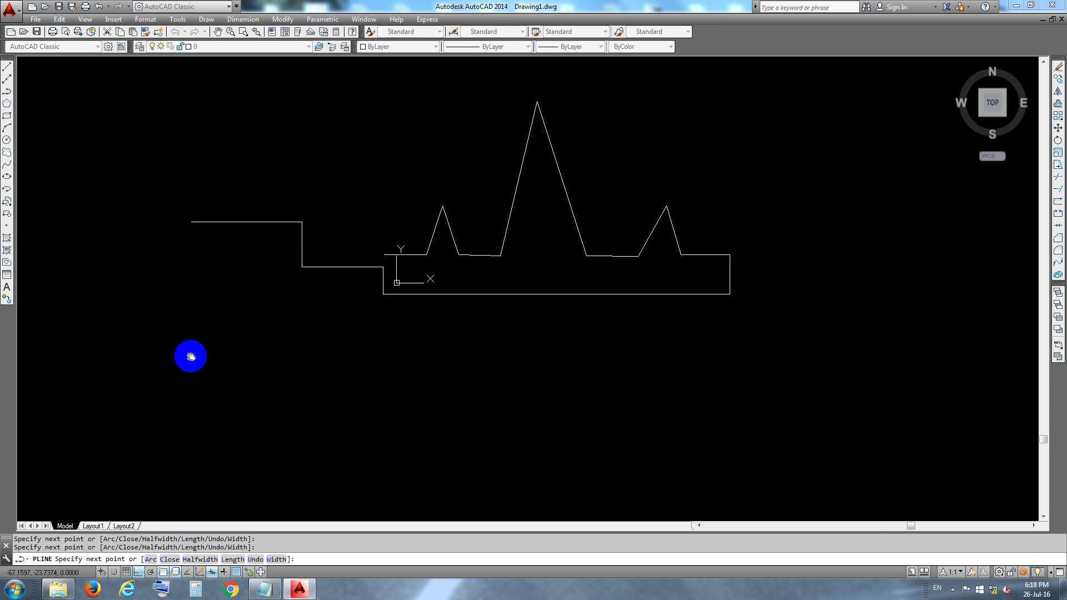
{"action": "left_click", "coordinate": [232, 434]}
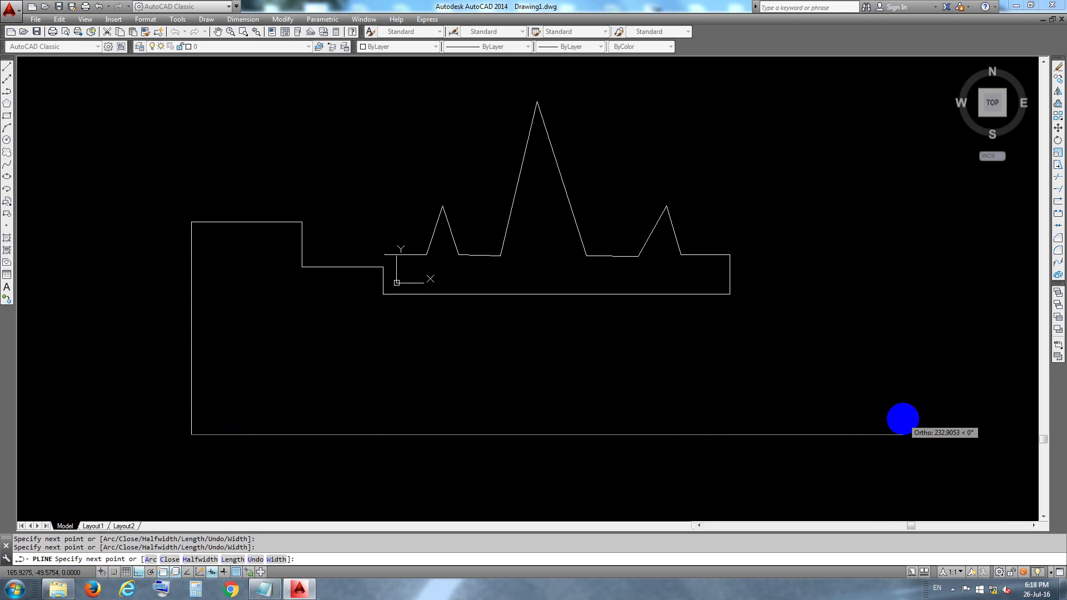
- Draw the bottom-right corner, the stepped right tower, and the inner run left beneath the peaks
{"action": "left_click", "coordinate": [913, 424]}
{"action": "left_click", "coordinate": [911, 246]}
{"action": "left_click", "coordinate": [867, 245]}
{"action": "left_click", "coordinate": [867, 194]}
{"action": "left_click", "coordinate": [798, 195]}
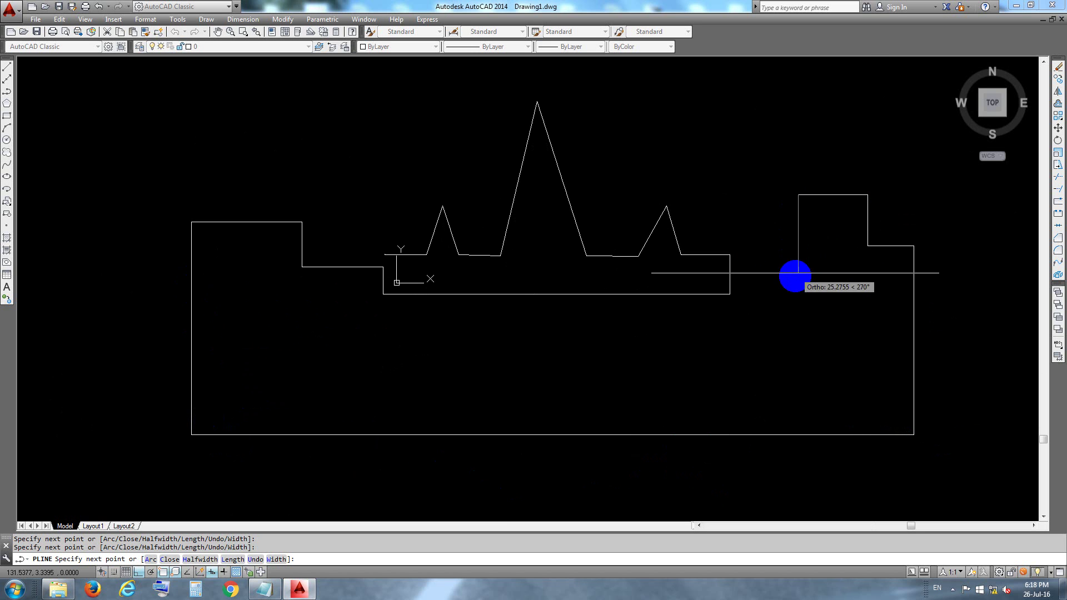
{"action": "left_click", "coordinate": [795, 282]}
{"action": "left_click", "coordinate": [754, 257]}
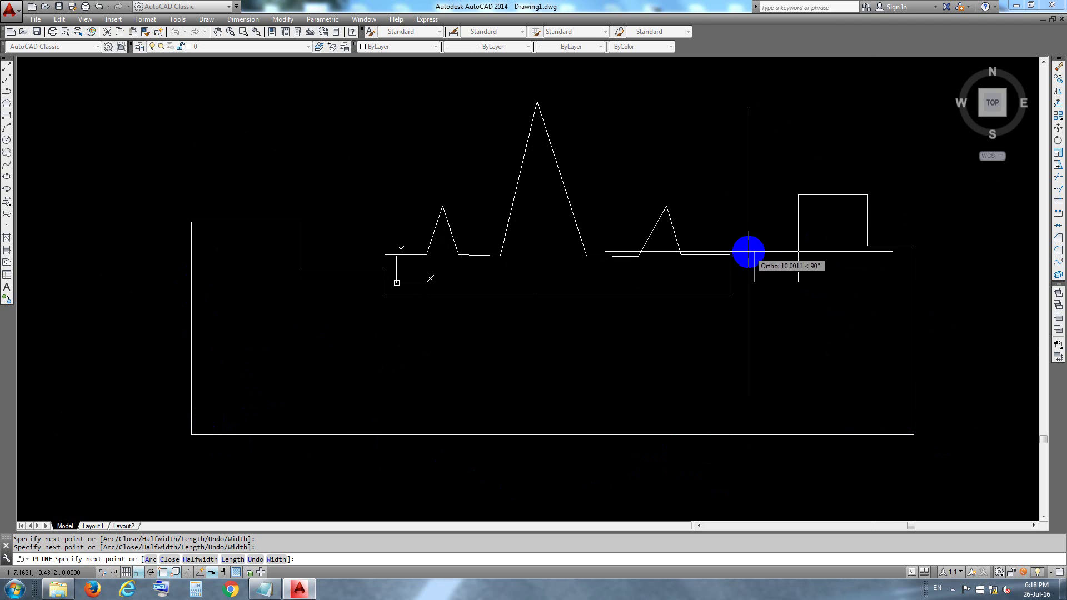
{"action": "left_click", "coordinate": [739, 347]}
{"action": "left_click", "coordinate": [371, 349]}
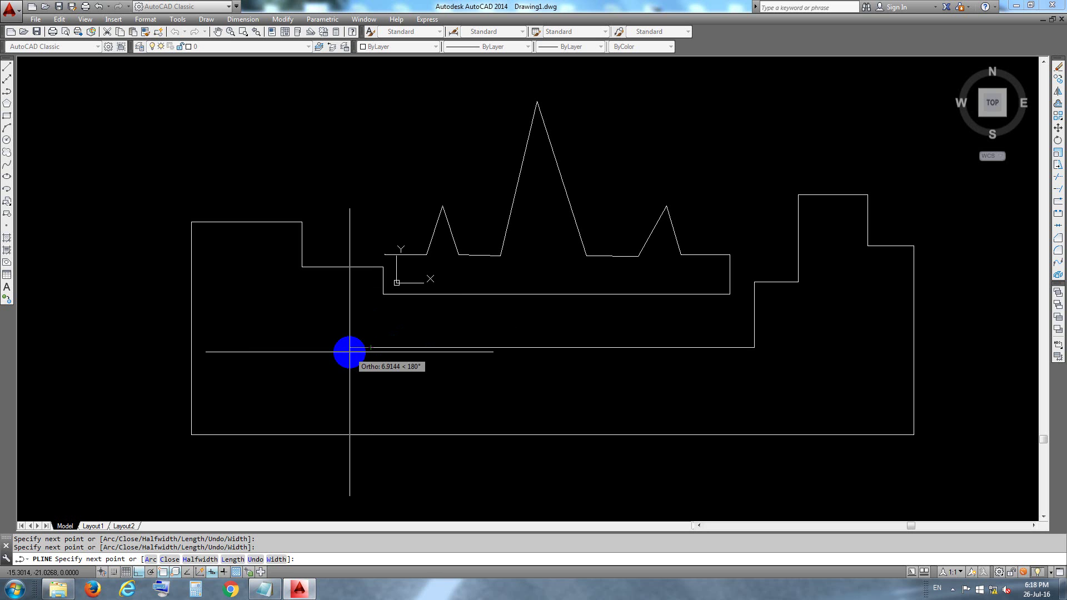
- End the outline and draw a short vertical line up from the baseline's left end
{"action": "key", "text": "Escape"}
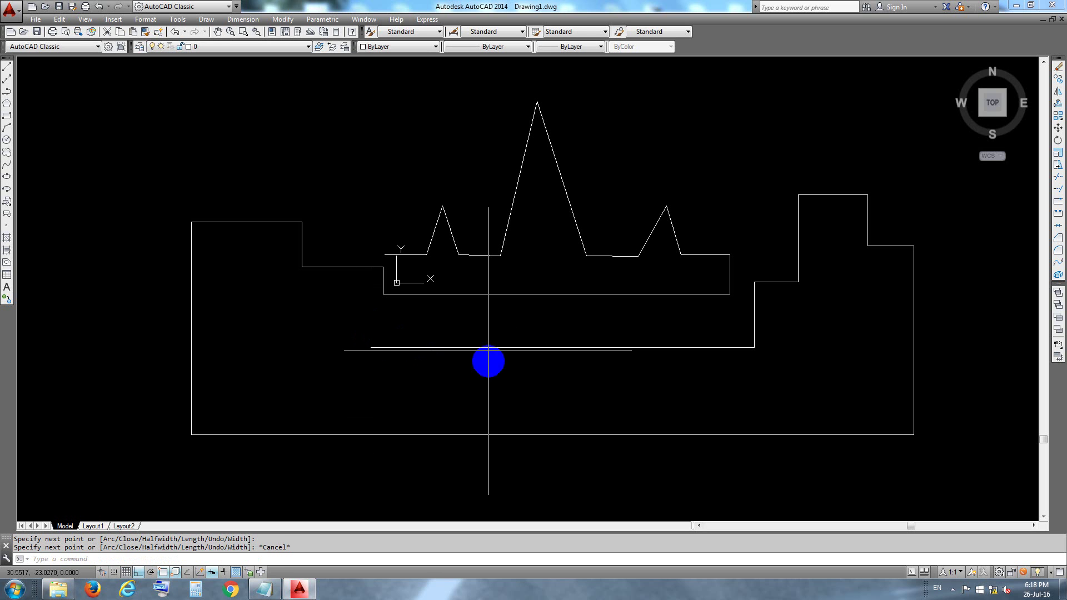
{"action": "scroll", "coordinate": [405, 234], "scroll_direction": "up", "scroll_amount": 3}
{"action": "mouse_move", "coordinate": [405, 234]}
{"action": "middle_mouse_down"}
{"action": "mouse_move", "coordinate": [468, 208]}
{"action": "mouse_move", "coordinate": [524, 303]}
{"action": "middle_mouse_up"}
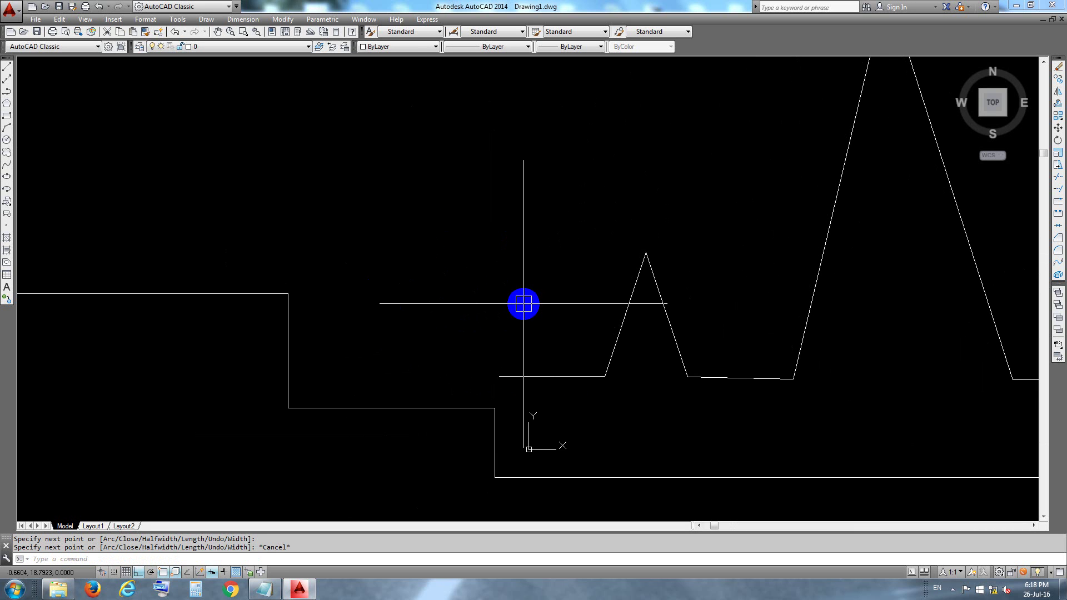
{"action": "type", "text": "l"}
{"action": "key", "text": "Return"}
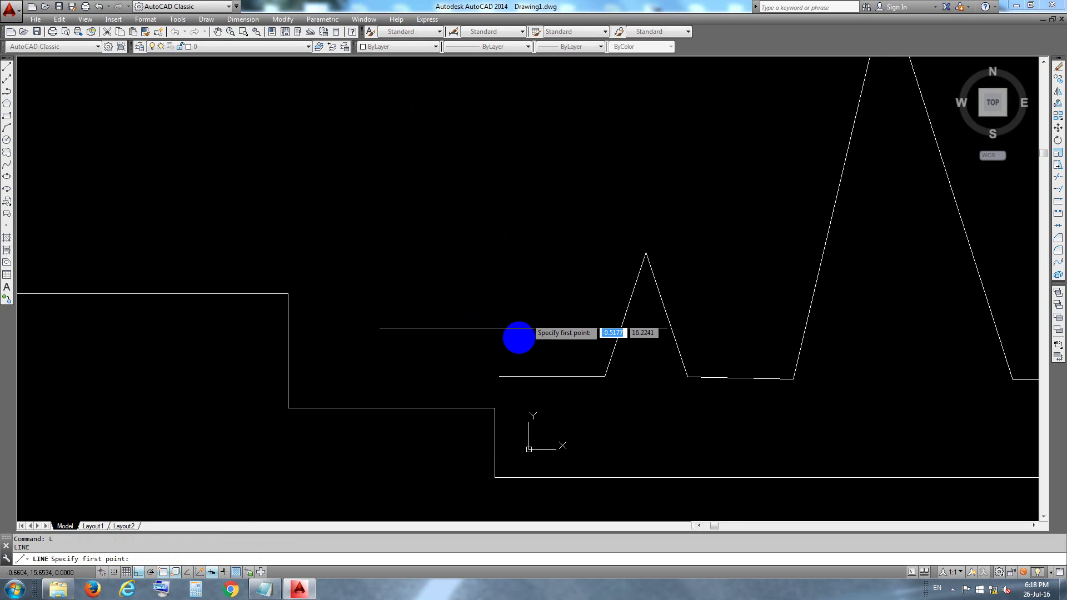
{"action": "left_click", "coordinate": [521, 383]}
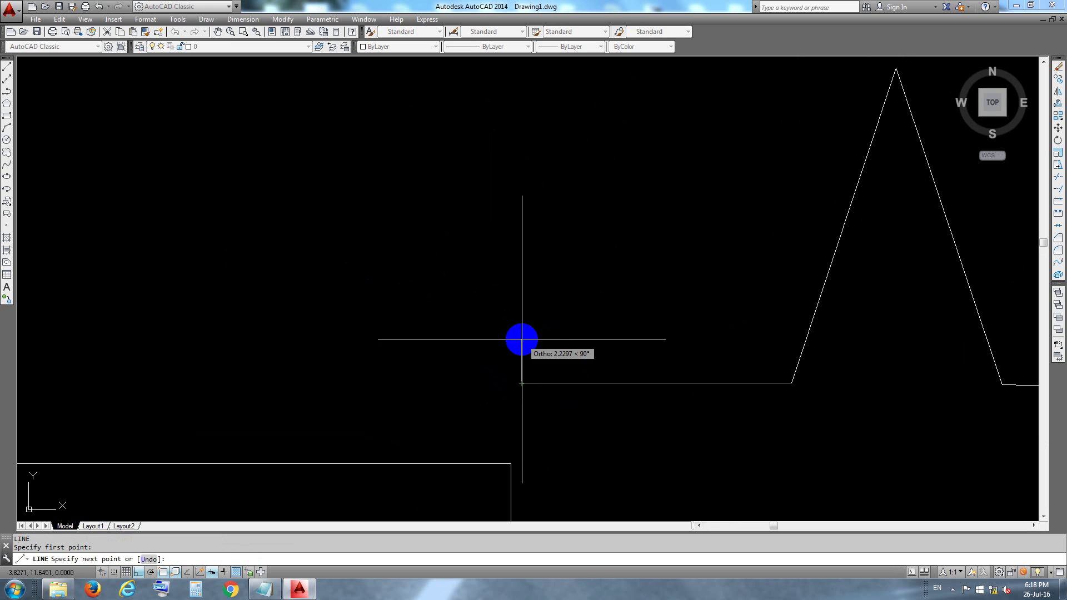
{"action": "key", "text": "Escape"}
- Set the short tick line's color to Red in Quick Properties
{"action": "left_click", "coordinate": [552, 320]}
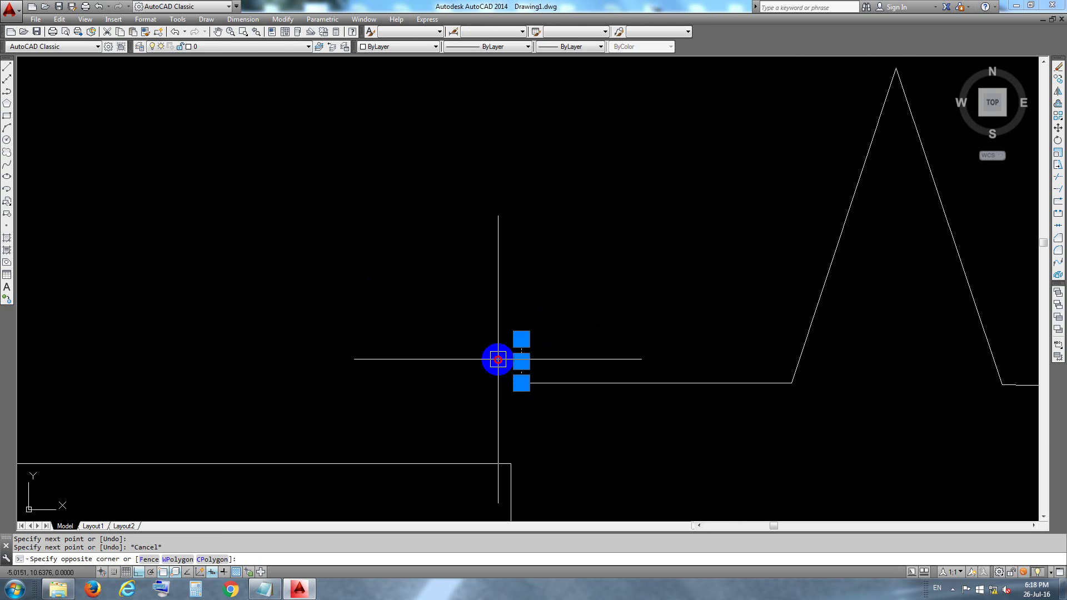
{"action": "left_click", "coordinate": [498, 359]}
{"action": "left_click", "coordinate": [631, 328]}
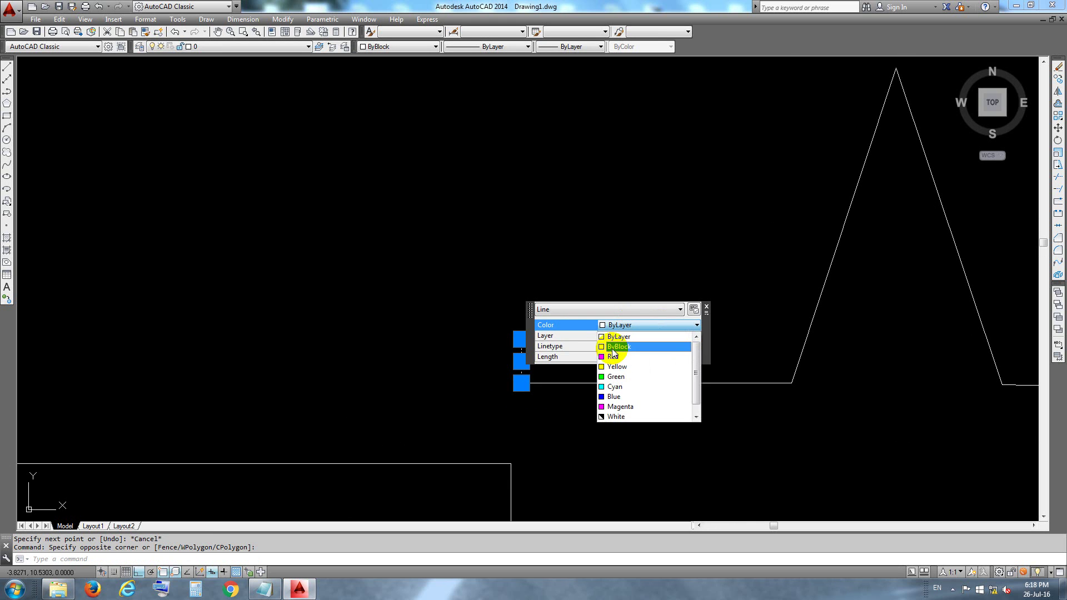
{"action": "left_click", "coordinate": [611, 356]}
{"action": "key", "text": "Escape"}
{"action": "middle_click_drag", "start_coordinate": [539, 300], "coordinate": [575, 248]}
{"action": "scroll", "coordinate": [548, 281], "scroll_direction": "up", "scroll_amount": 4}
{"action": "scroll", "coordinate": [598, 333], "scroll_direction": "down", "scroll_amount": 3}
{"action": "scroll", "coordinate": [585, 356], "scroll_direction": "down", "scroll_amount": 2}
{"action": "scroll", "coordinate": [587, 327], "scroll_direction": "up", "scroll_amount": 2}
{"action": "middle_click_drag", "start_coordinate": [588, 326], "coordinate": [572, 281]}
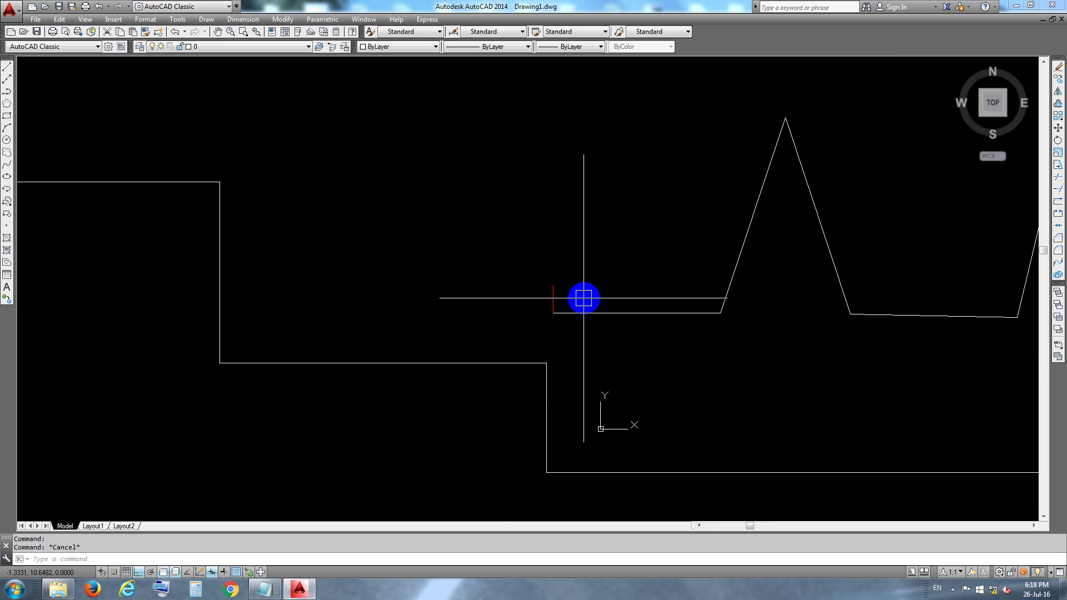
{"action": "type", "text": "B"}
- Define block 123 from the red tick, base point at its lower end, redefining the existing block
{"action": "key", "text": "Return"}
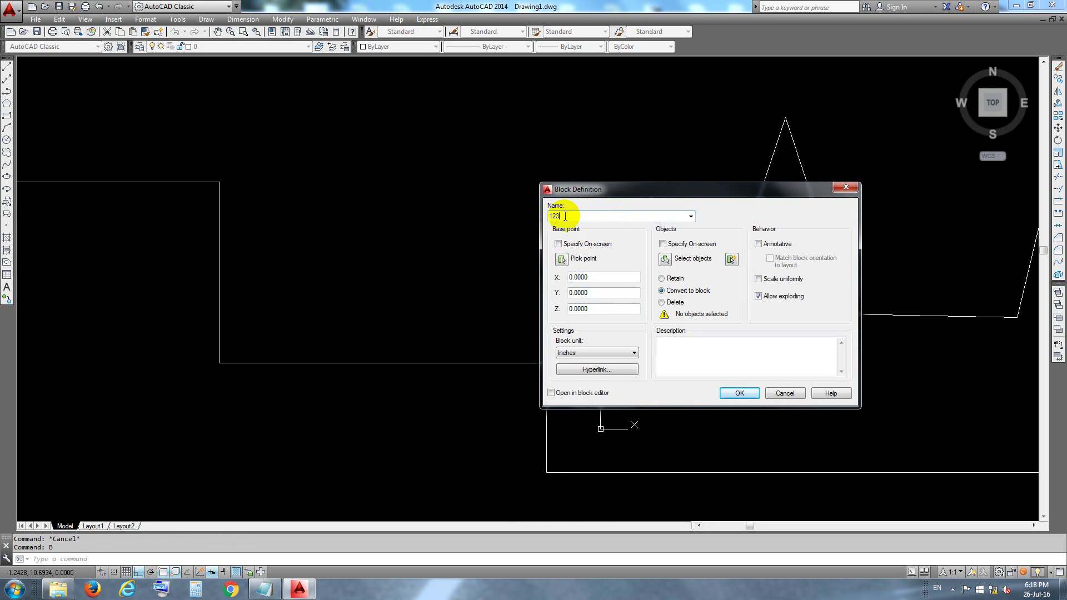
{"action": "left_click", "coordinate": [665, 259]}
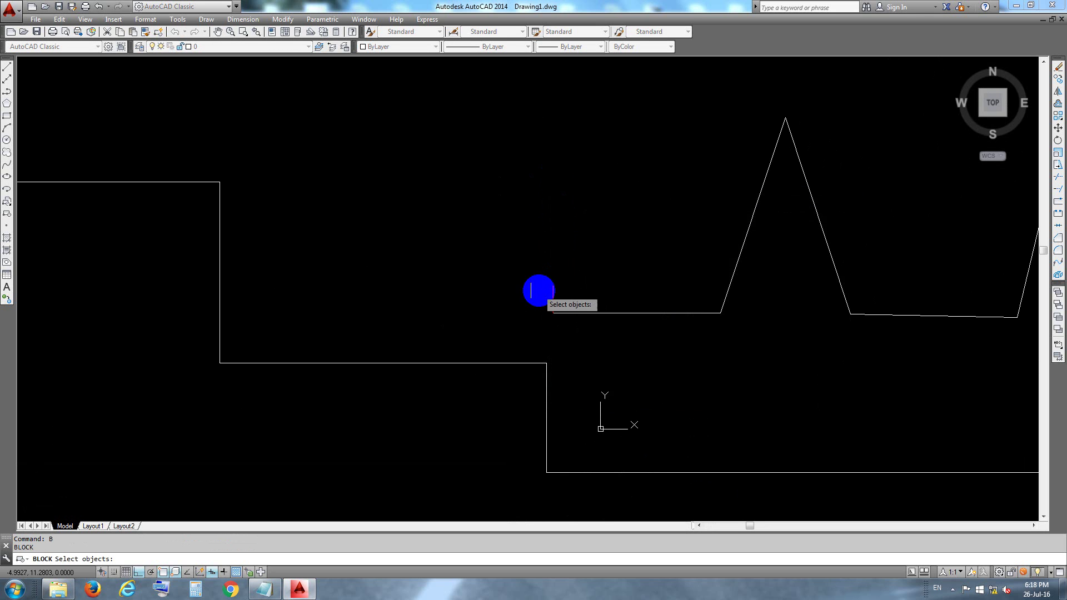
{"action": "right_click", "coordinate": [553, 288]}
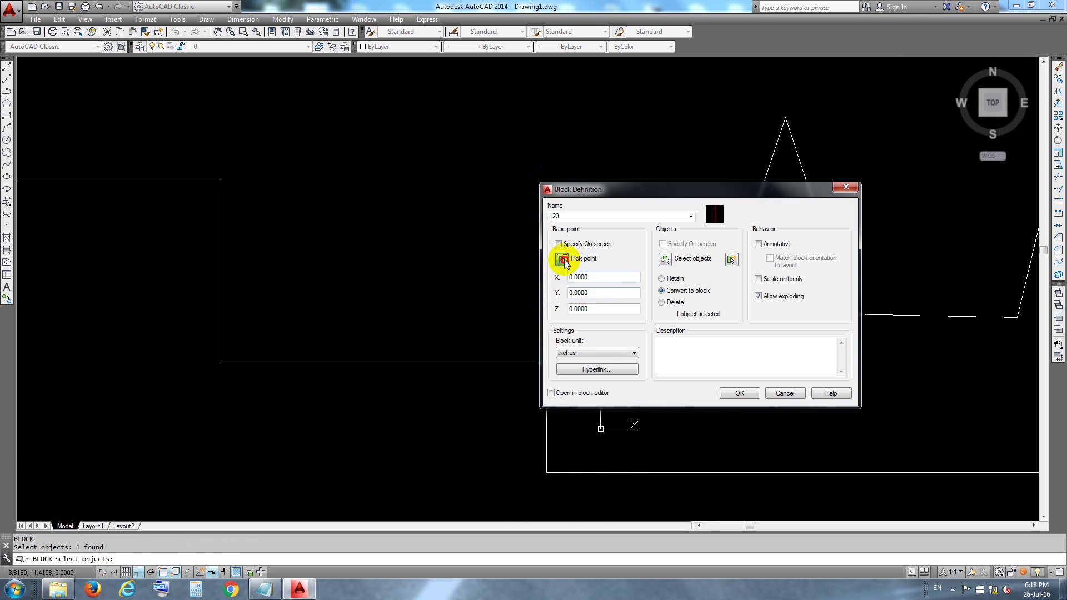
{"action": "left_click", "coordinate": [563, 259]}
{"action": "scroll", "coordinate": [553, 308], "scroll_direction": "up", "scroll_amount": 2}
{"action": "left_click", "coordinate": [588, 321]}
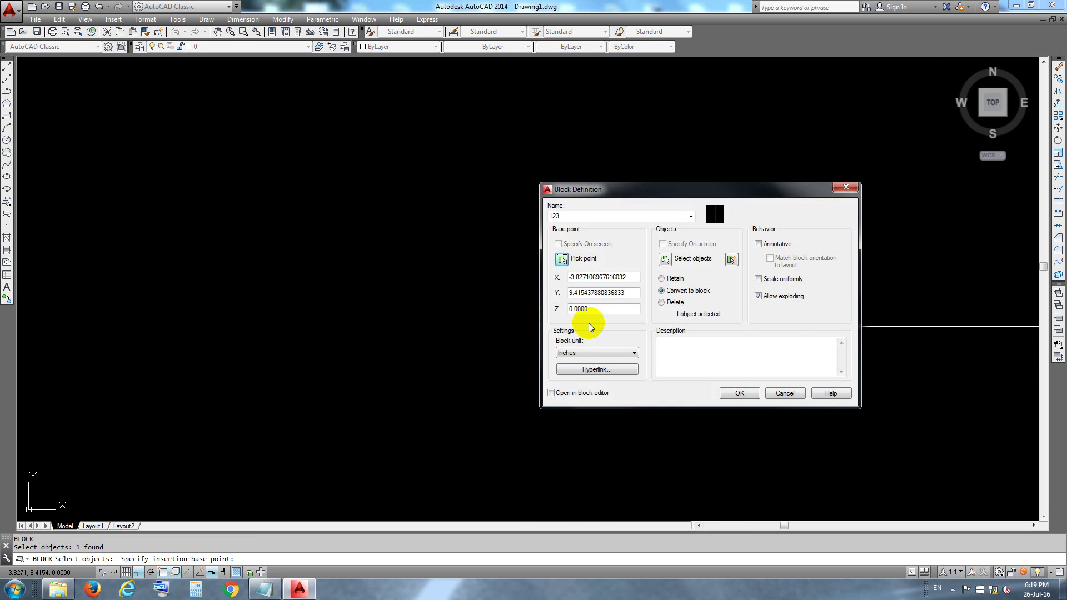
{"action": "left_click", "coordinate": [740, 393]}
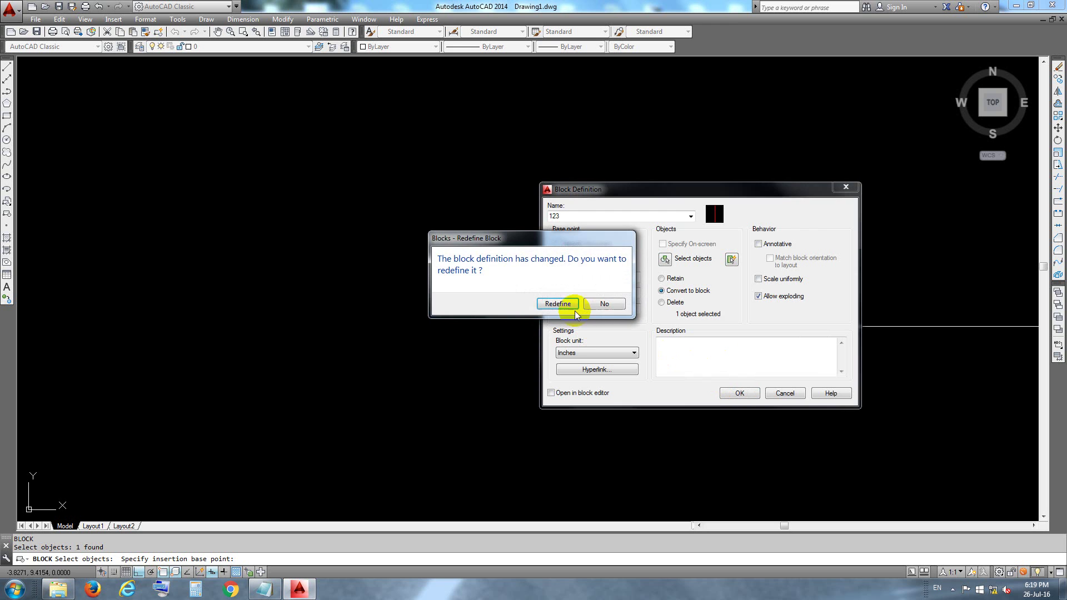
{"action": "left_click", "coordinate": [558, 304]}
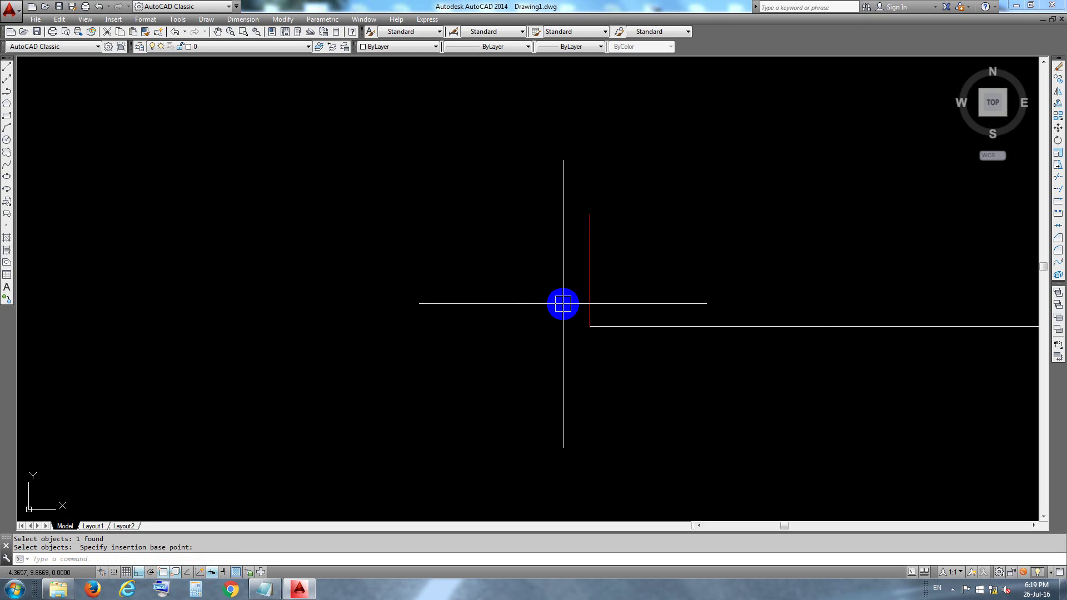
{"action": "scroll", "coordinate": [628, 222], "scroll_direction": "up", "scroll_amount": 3}
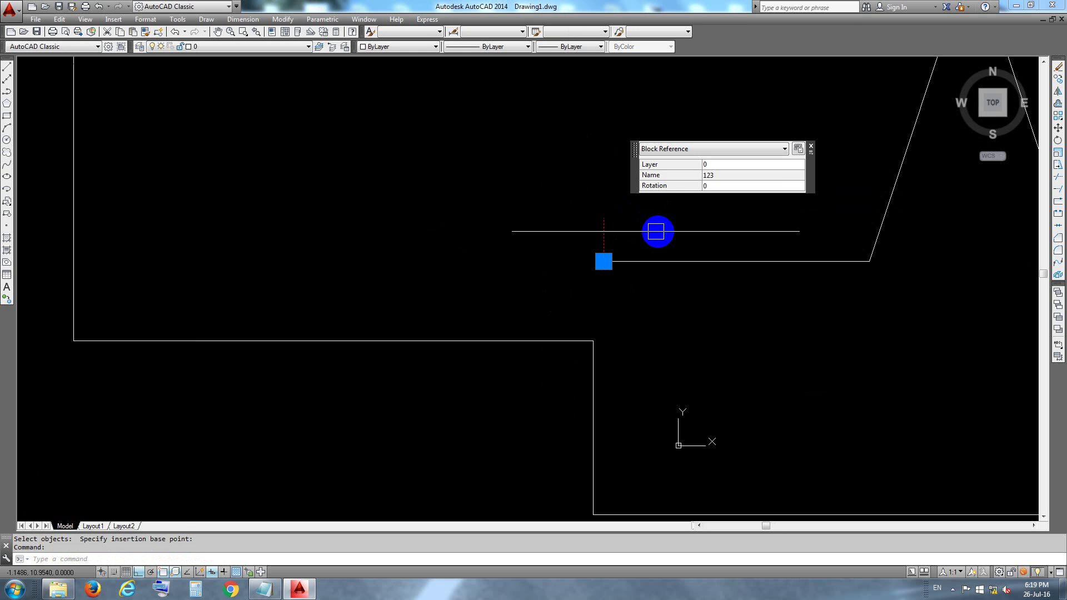
{"action": "key", "text": "Escape"}
{"action": "middle_click_drag", "start_coordinate": [567, 203], "coordinate": [589, 211]}
{"action": "scroll", "coordinate": [588, 211], "scroll_direction": "down", "scroll_amount": 5}
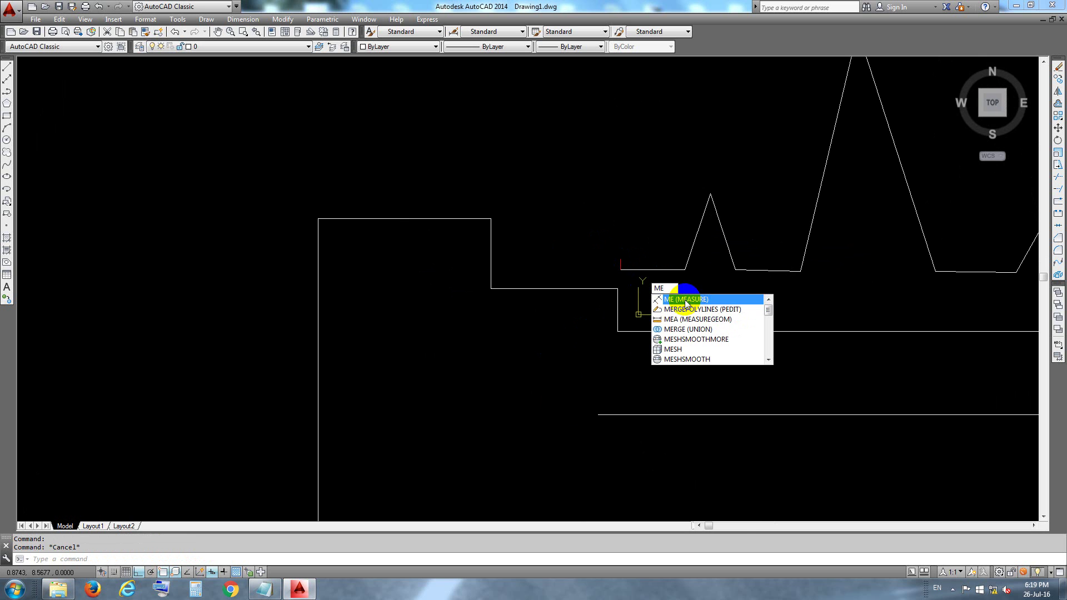
- MEASURE the polyline, placing aligned copies of block 123 every 1 unit
{"action": "left_click", "coordinate": [687, 304]}
{"action": "scroll", "coordinate": [637, 265], "scroll_direction": "up", "scroll_amount": 4}
{"action": "left_click", "coordinate": [628, 275]}
{"action": "scroll", "coordinate": [629, 275], "scroll_direction": "down", "scroll_amount": 3}
{"action": "scroll", "coordinate": [629, 276], "scroll_direction": "up", "scroll_amount": 3}
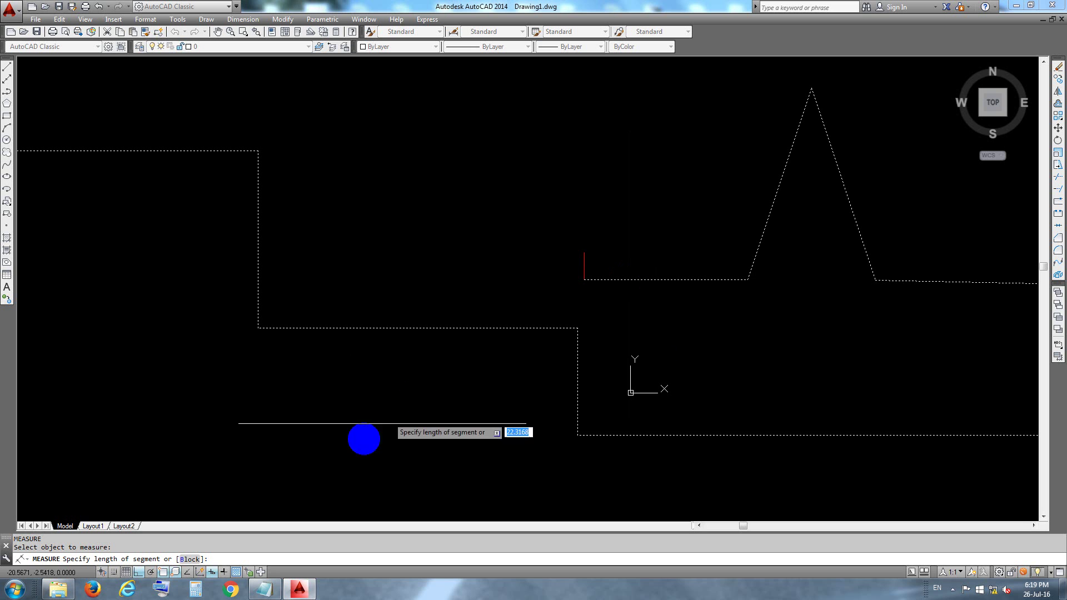
{"action": "left_click", "coordinate": [188, 559]}
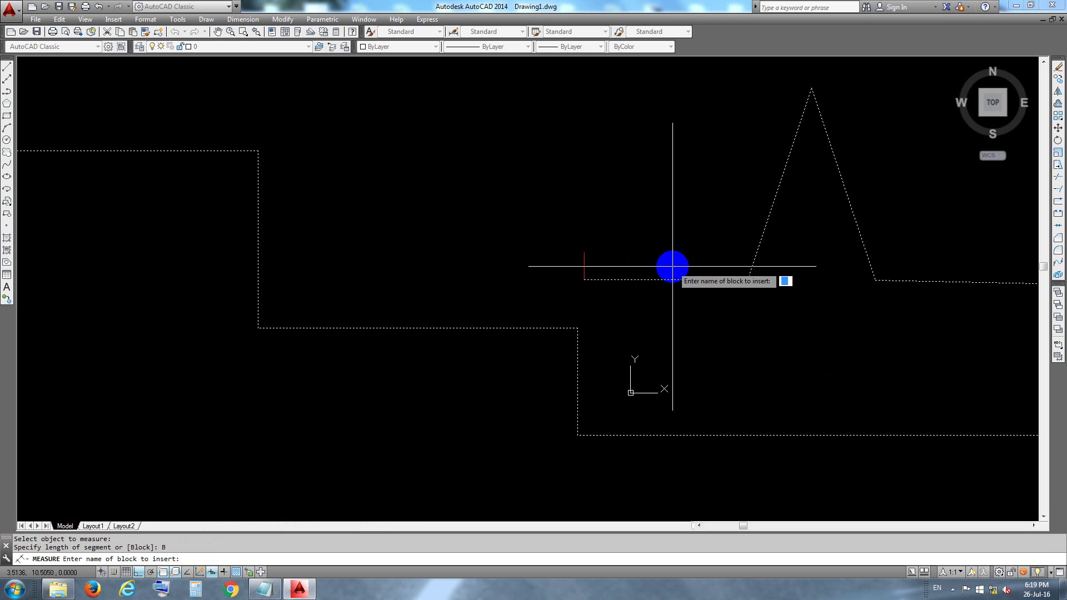
{"action": "type", "text": "123"}
{"action": "key", "text": "Return"}
{"action": "key", "text": "Return"}
{"action": "type", "text": "1"}
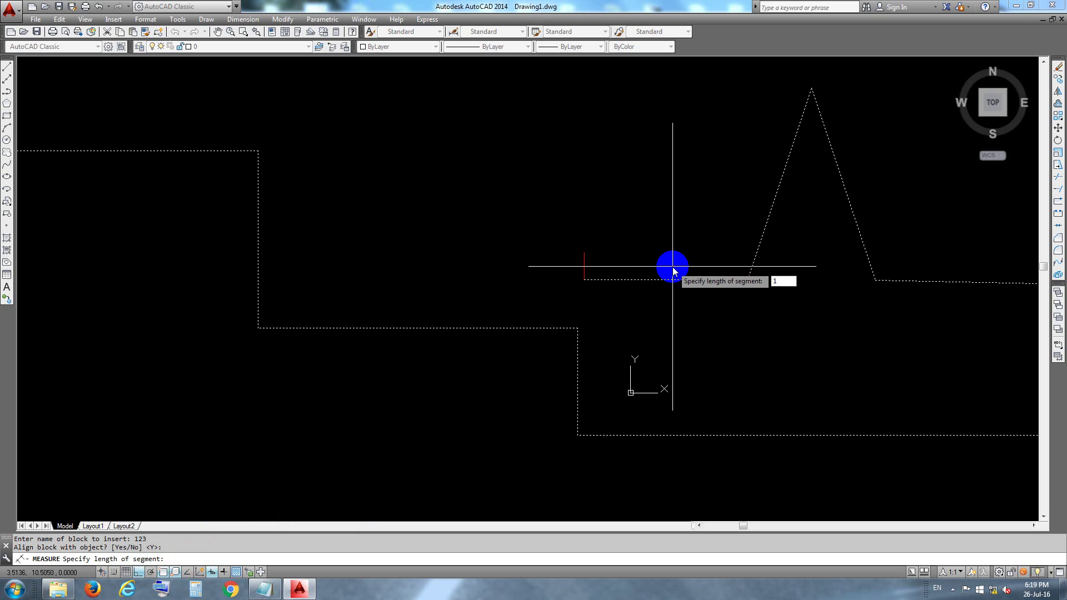
{"action": "key", "text": "Return"}
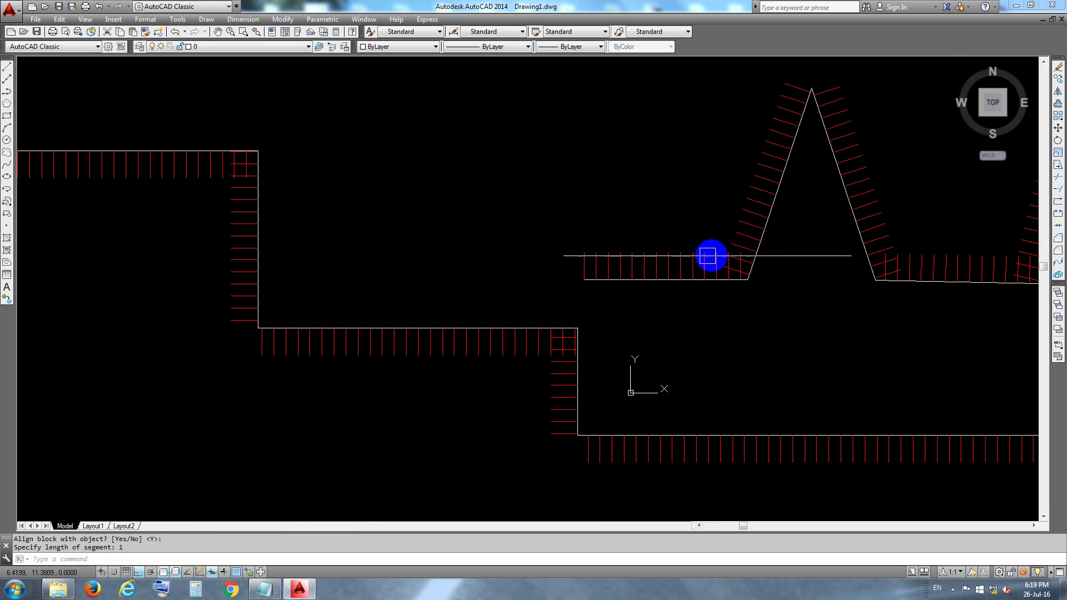
- Pan and zoom out to frame the entire tick-lined outline
{"action": "scroll", "coordinate": [672, 266], "scroll_direction": "down", "scroll_amount": 5}
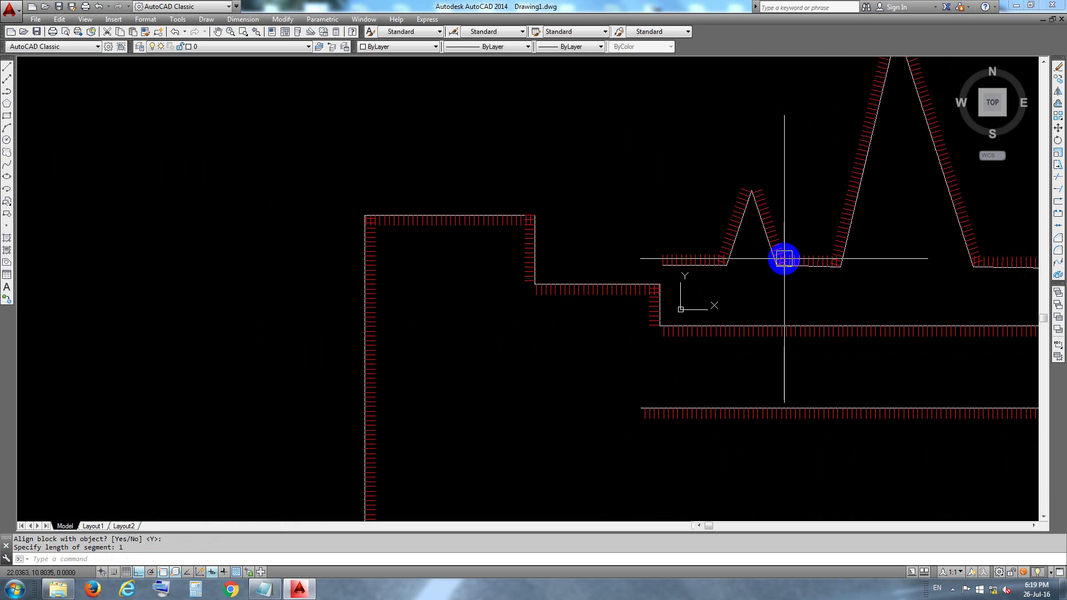
{"action": "middle_click_drag", "start_coordinate": [783, 259], "coordinate": [731, 255]}
{"action": "scroll", "coordinate": [748, 254], "scroll_direction": "down", "scroll_amount": 5}
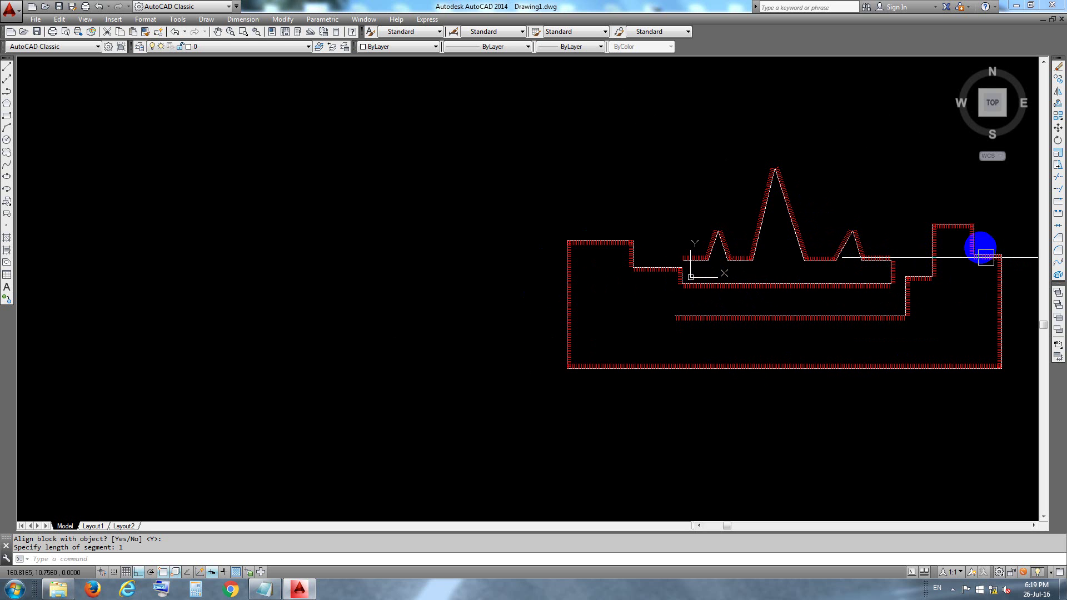
{"action": "middle_click_drag", "start_coordinate": [722, 303], "coordinate": [617, 288]}
{"action": "scroll", "coordinate": [632, 286], "scroll_direction": "up", "scroll_amount": 4}
{"action": "scroll", "coordinate": [632, 285], "scroll_direction": "down", "scroll_amount": 4}
{"action": "scroll", "coordinate": [576, 271], "scroll_direction": "up", "scroll_amount": 4}
{"action": "scroll", "coordinate": [576, 271], "scroll_direction": "down", "scroll_amount": 4}
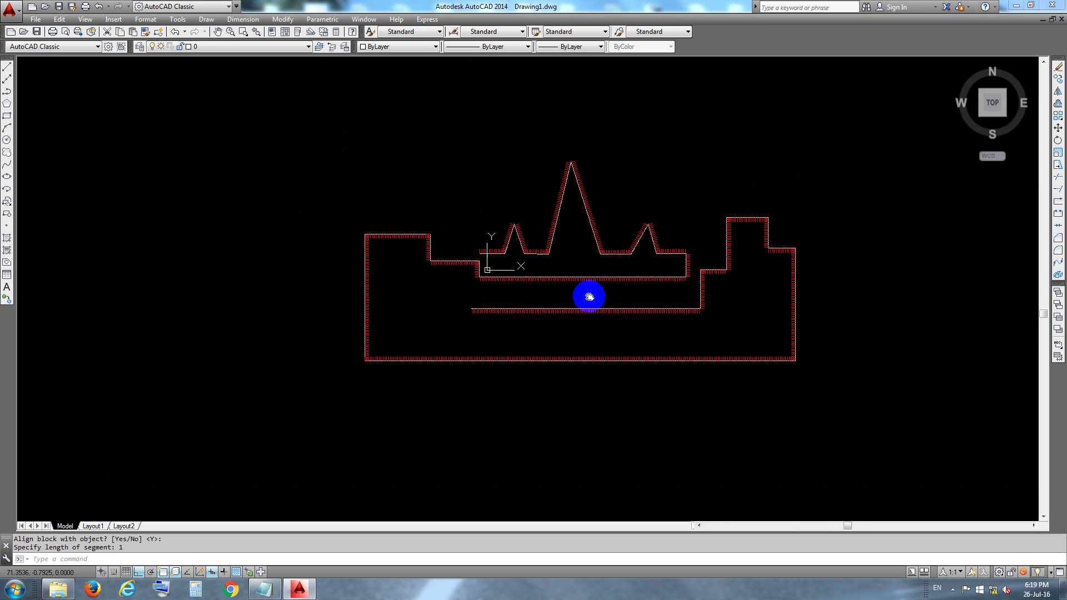